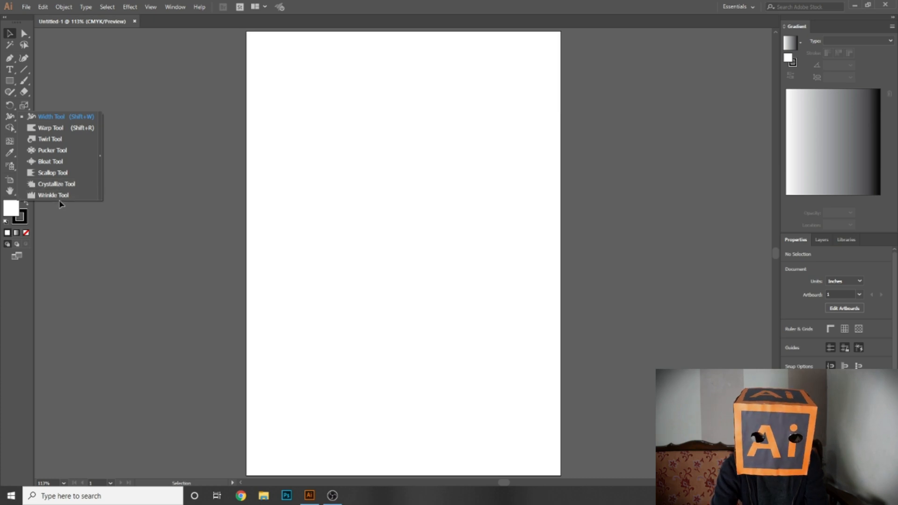
- Detach the Width tool group as a floating vertical toolbar and place it just beside the artboard
left_click(101, 161)
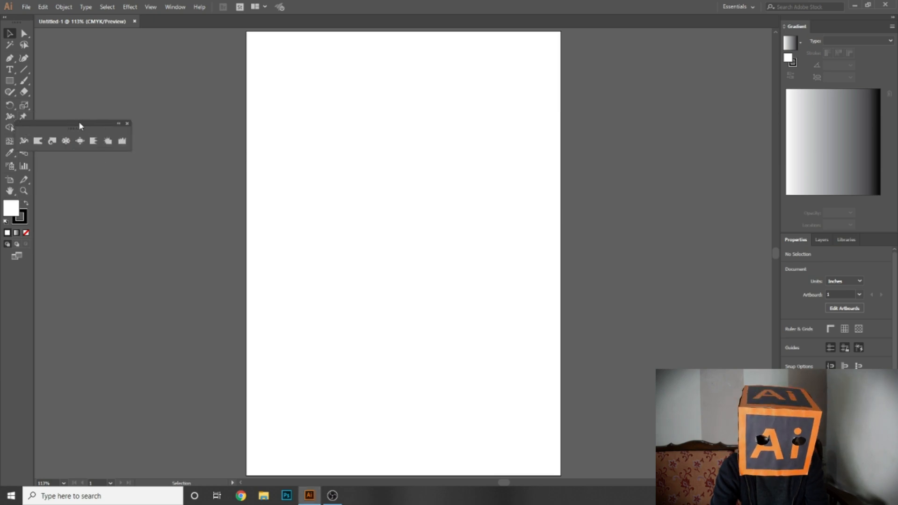
left_click_drag(81, 124, 275, 52)
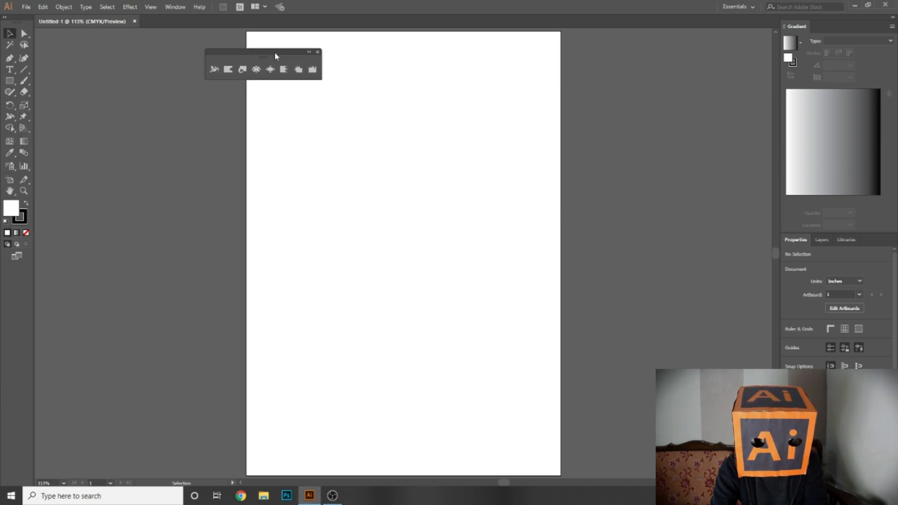
left_click(310, 53)
left_click_drag(208, 62, 229, 45)
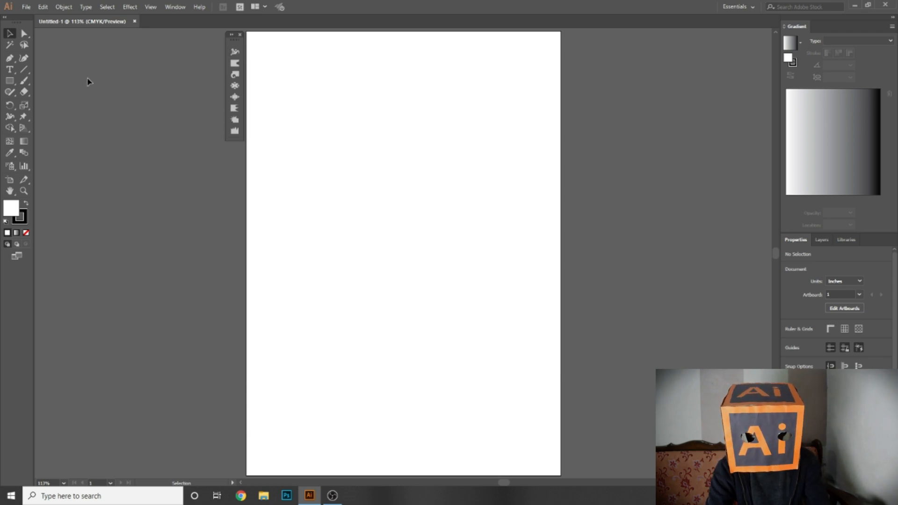
- Draw a square about 5.99 in wide in the middle of the artboard and fill it with red FF0000
left_click(9, 80)
left_click_drag(284, 141, 481, 363)
left_click(10, 33)
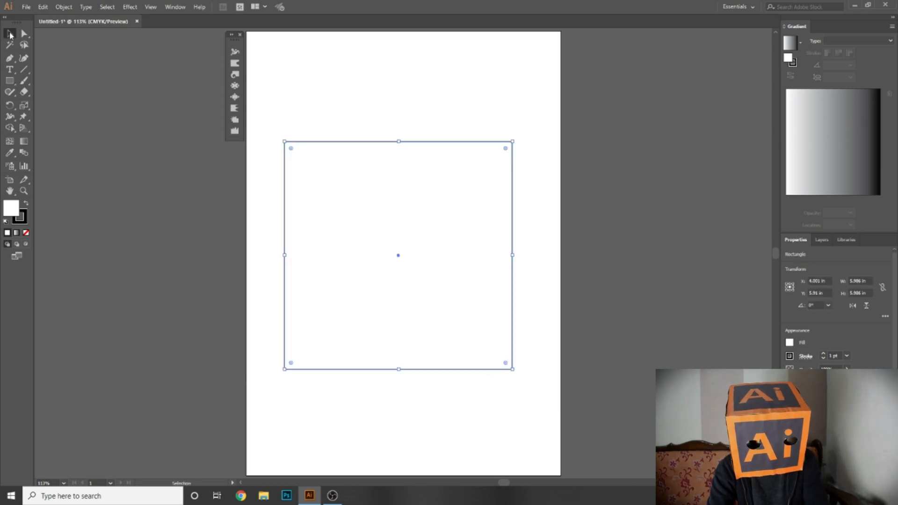
double_click(11, 211)
left_click_drag(306, 65, 335, 34)
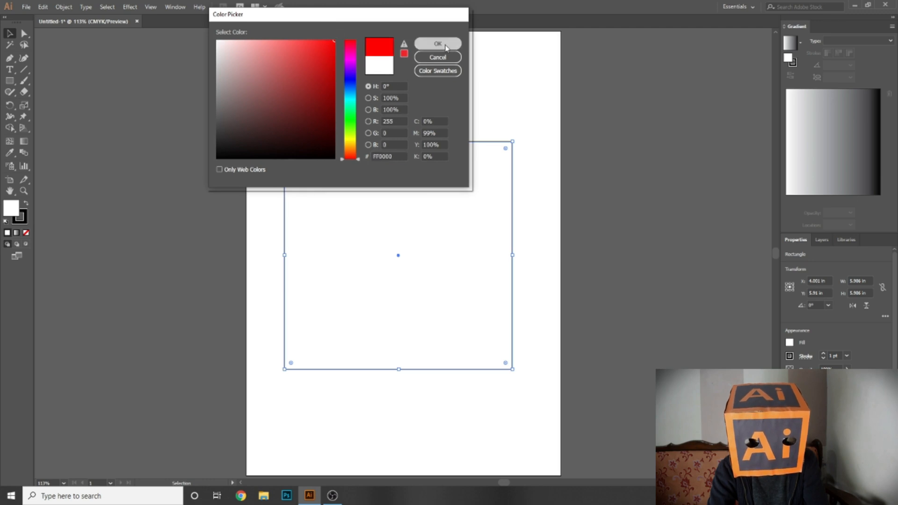
left_click(446, 45)
left_click(184, 196)
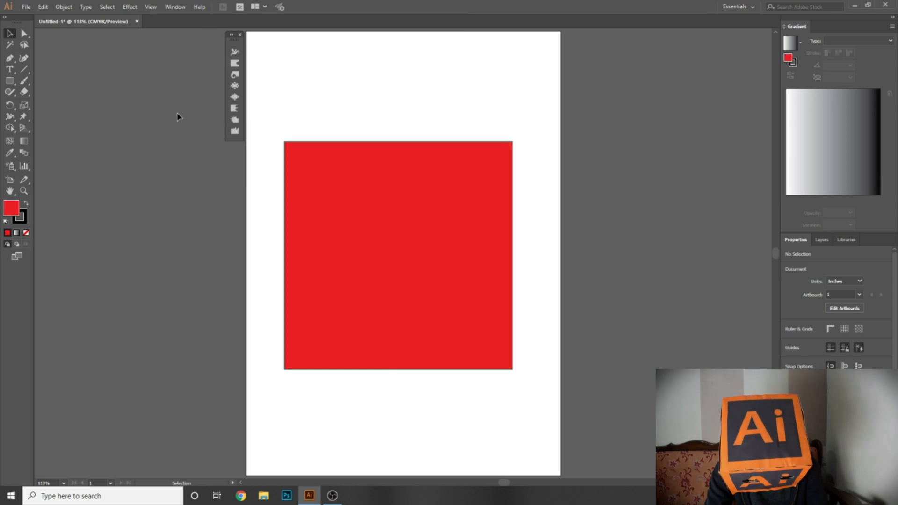
- Try widening the thin stroke on the square's top and right edges with the Width tool and undo it
key("shift+w")
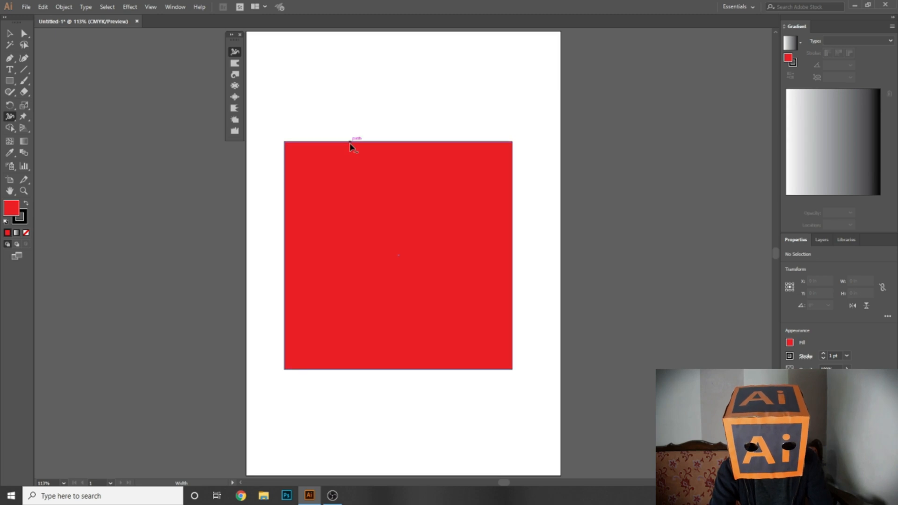
mouse_move(350, 138)
left_mouse_down()
mouse_move(351, 119)
mouse_move(351, 134)
left_mouse_up()
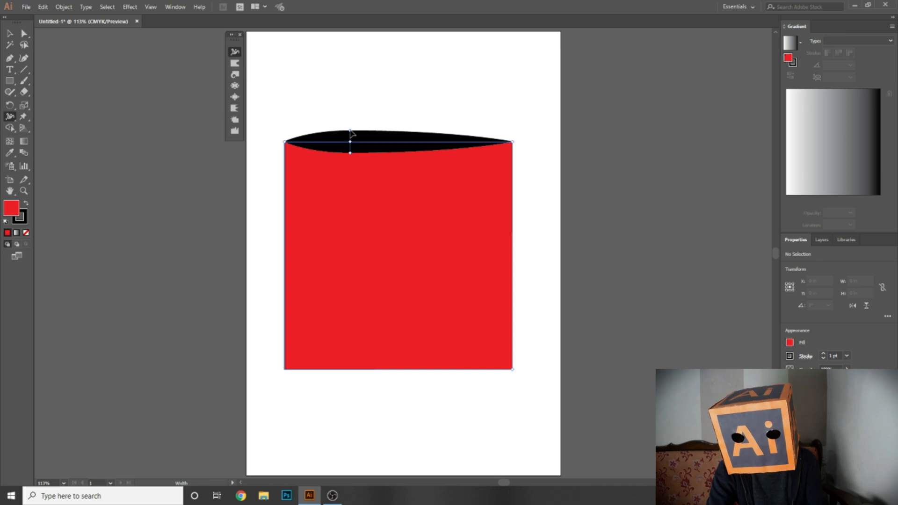
key("ctrl+z")
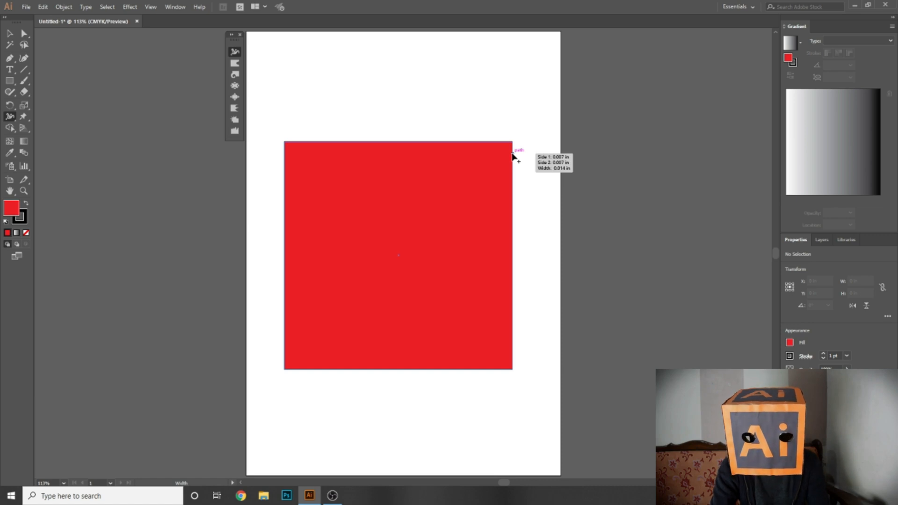
left_click_drag(514, 156, 505, 176)
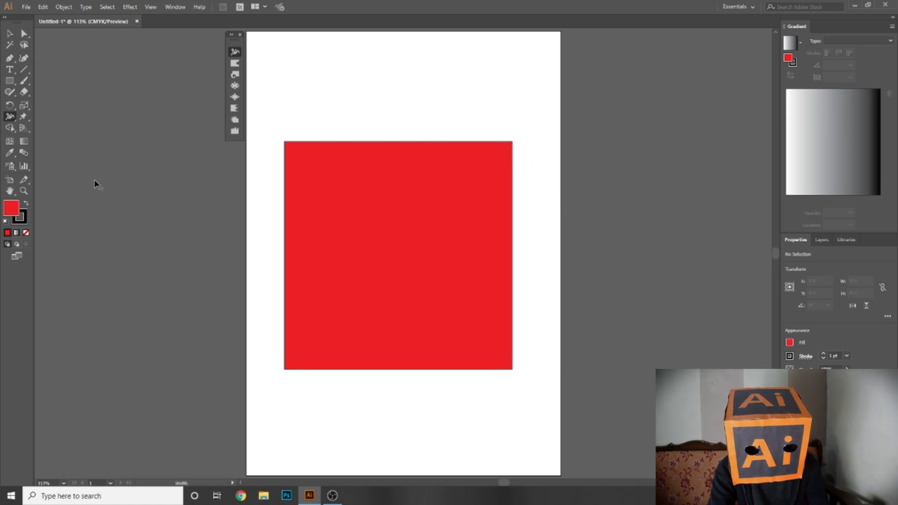
- Increase the red square's stroke weight to 14 pt
left_click(9, 32)
left_click(388, 195)
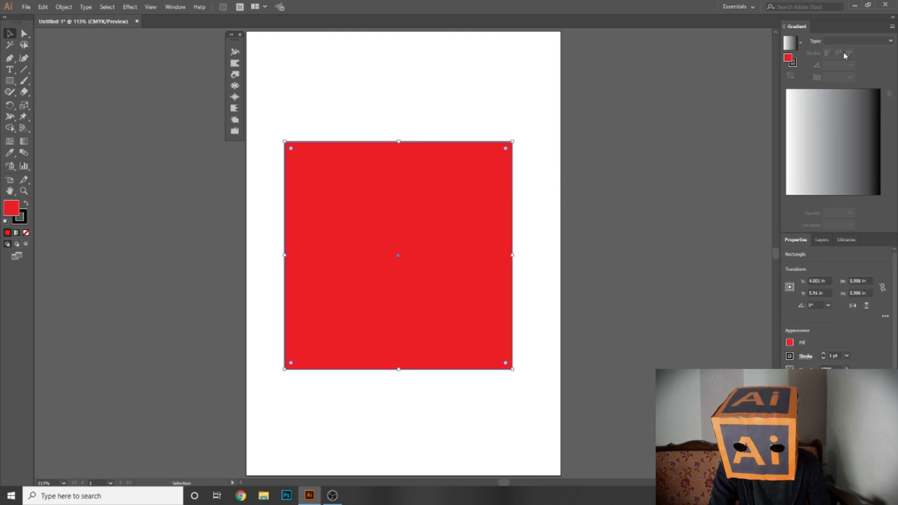
left_click(824, 354)
left_click(824, 354)
left_click(824, 354)
left_click(824, 354)
left_click(824, 355)
left_click(824, 354)
left_click(558, 312)
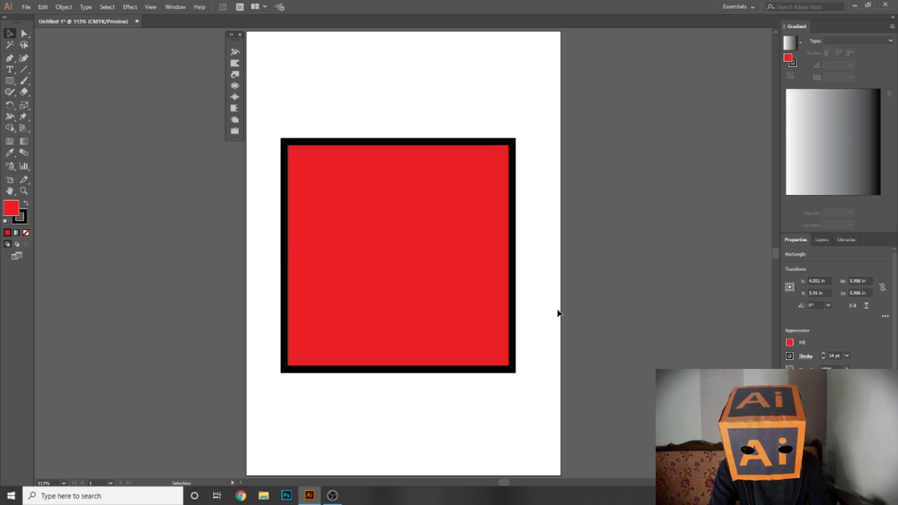
- Reshape the square's top-edge stroke with the Width tool: pinched near both corners and bulging right of the centre
left_click(435, 301)
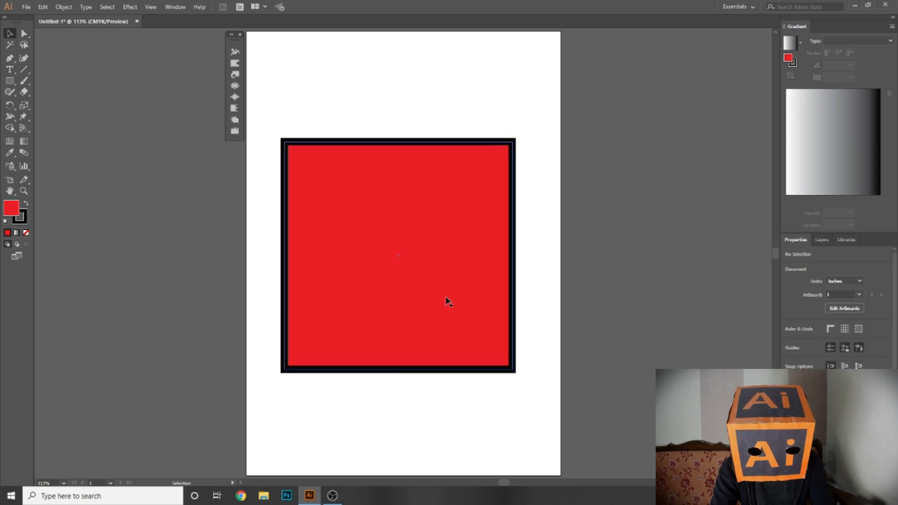
left_click(240, 53)
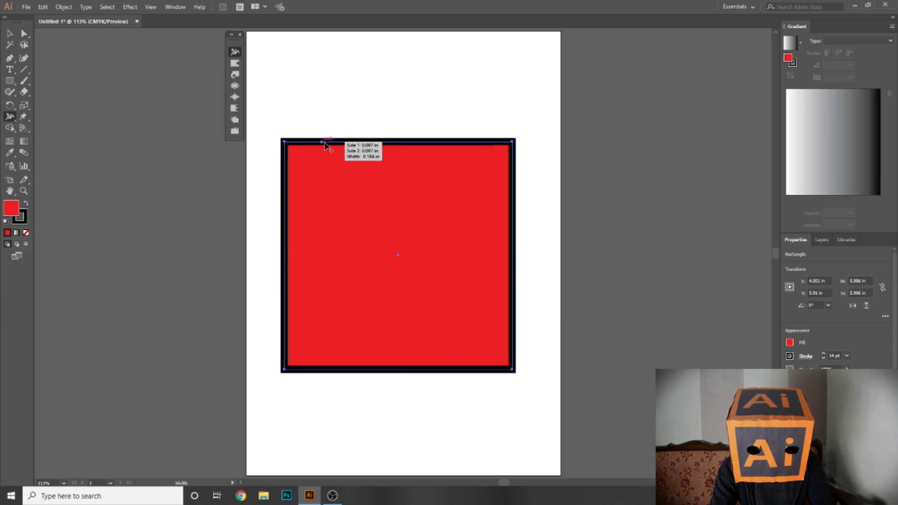
mouse_move(306, 146)
left_mouse_down()
mouse_move(303, 114)
mouse_move(300, 148)
left_mouse_up()
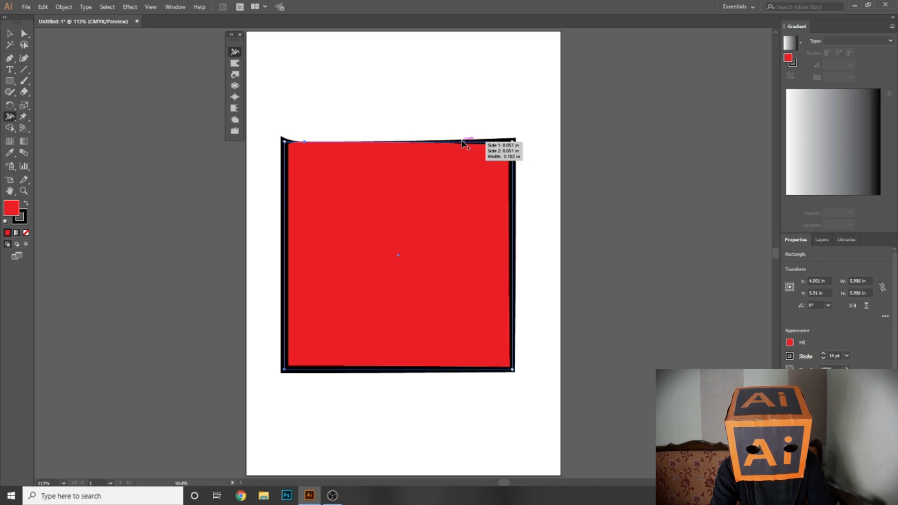
left_click_drag(461, 141, 457, 126)
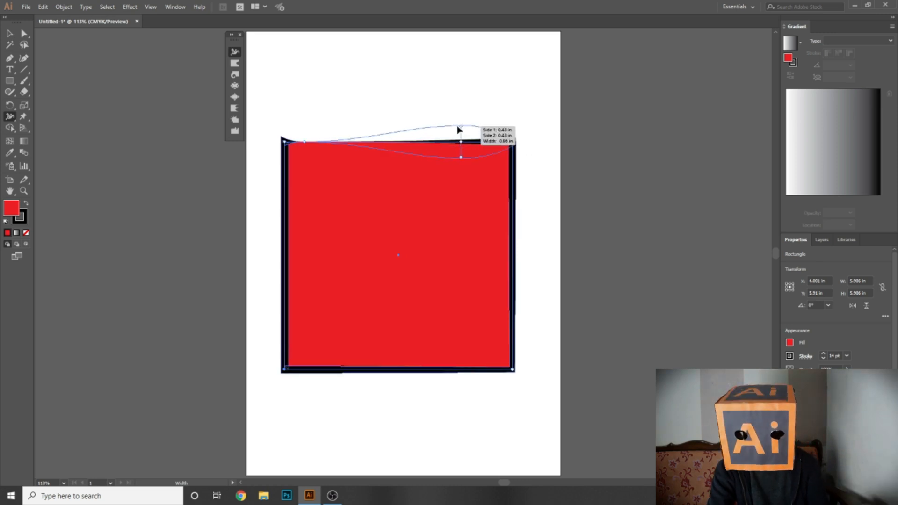
left_click_drag(458, 128, 458, 129)
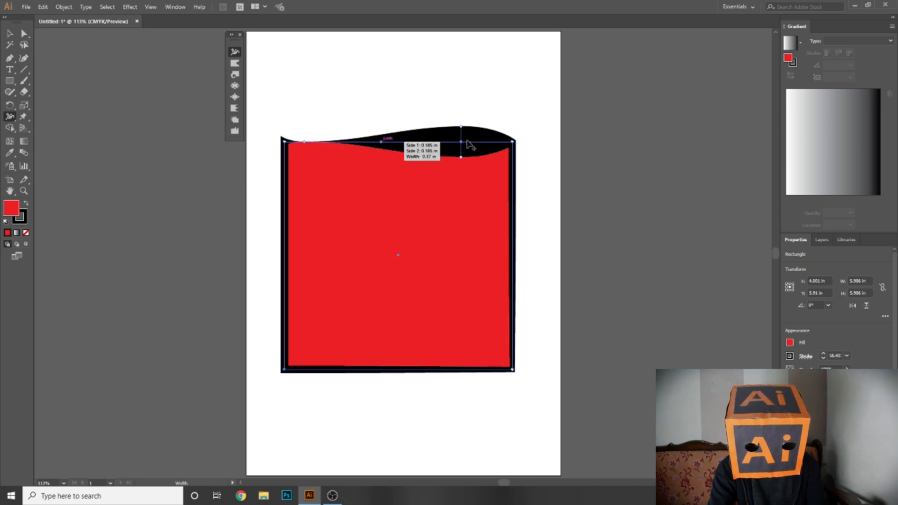
left_click_drag(494, 143, 490, 146)
- Widen the middle of the square's right-edge stroke and pinch it near the upper and lower corners
mouse_move(514, 251)
left_mouse_down()
mouse_move(476, 253)
mouse_move(495, 251)
left_mouse_up()
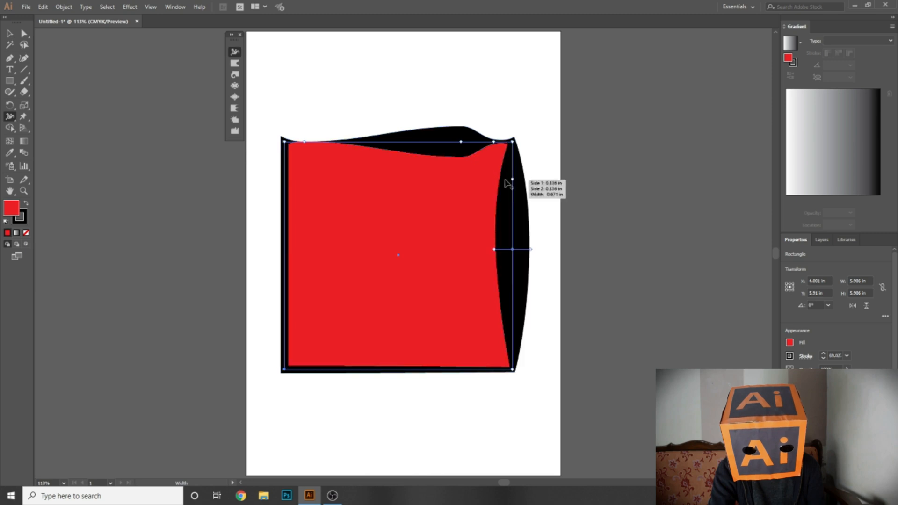
left_click_drag(512, 177, 511, 180)
left_click_drag(512, 335, 513, 335)
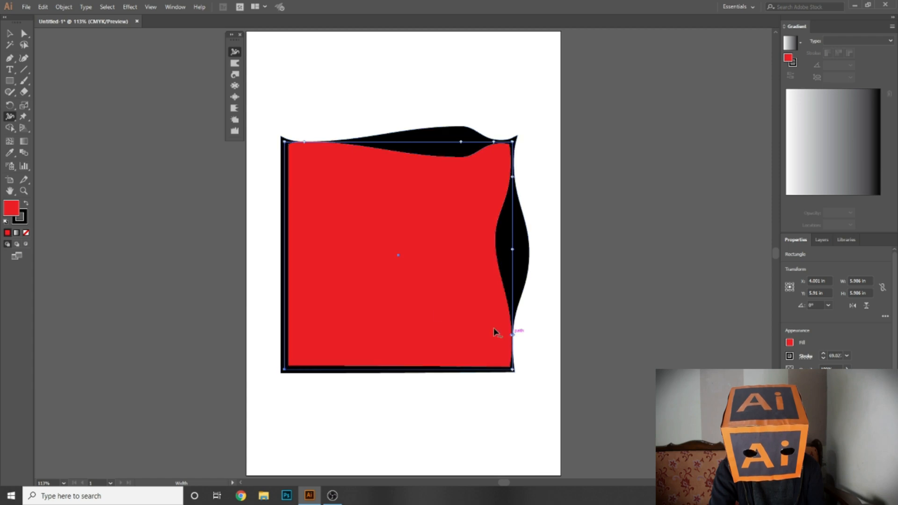
- Move the reshaped red square off the artboard to its left and deselect it
left_click(10, 44)
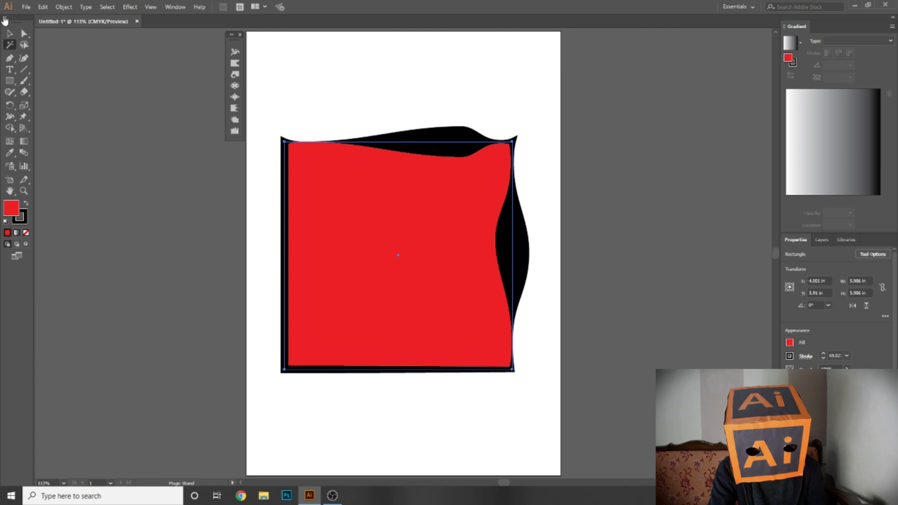
key("v")
left_click_drag(500, 234, 181, 224)
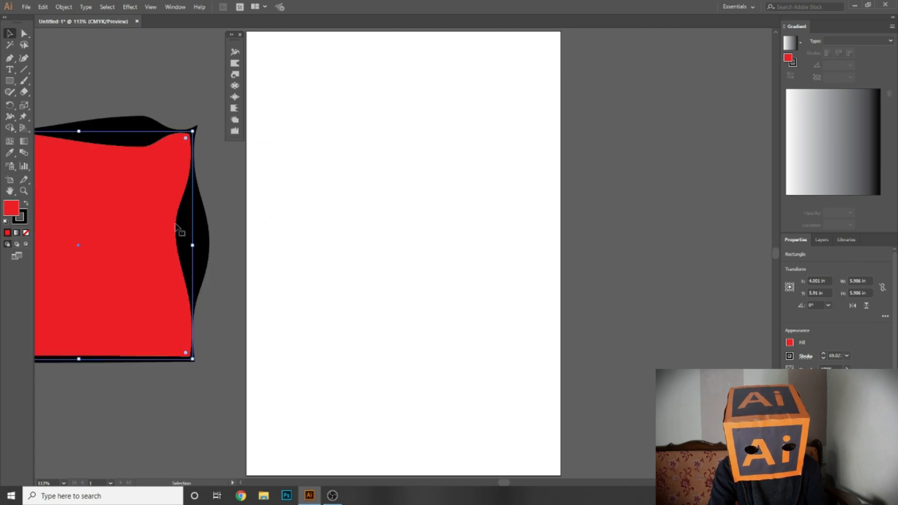
left_click(260, 217)
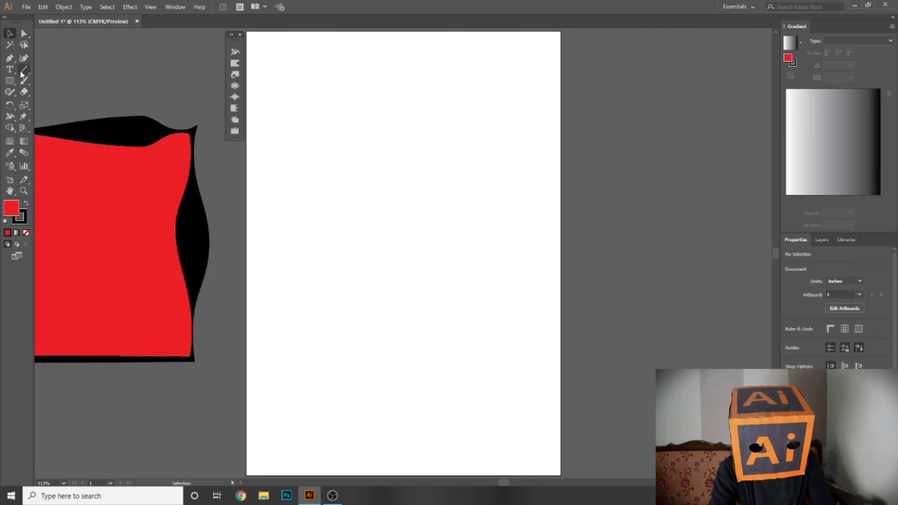
- Draw a vertical line about 7.12 in long on the artboard and set its stroke weight to 7 pt
left_click(24, 70)
left_click_drag(377, 104, 393, 374)
left_click(9, 34)
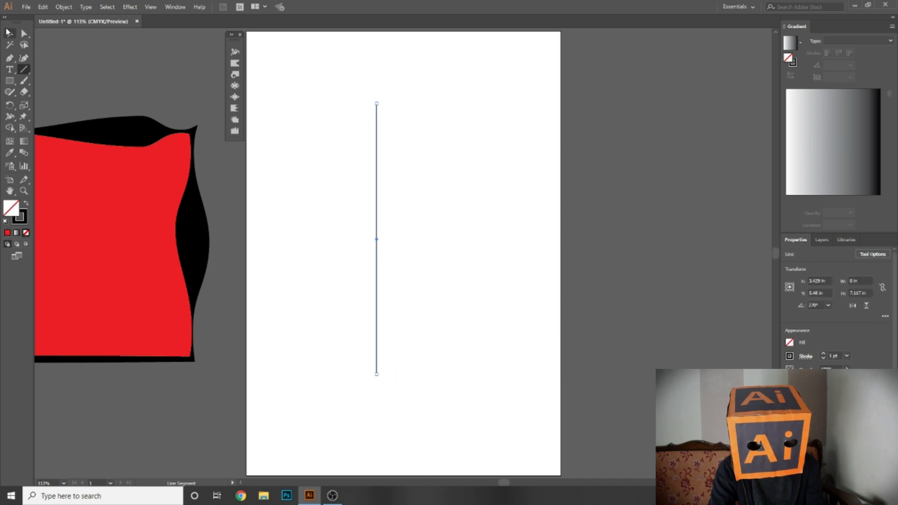
left_click(824, 354)
left_click(824, 354)
left_click(824, 354)
left_click(823, 354)
left_click(824, 353)
left_click(824, 354)
- Shape the vertical line into a vase-like silhouette with the Width tool: flared ends, a bulging body and a pinched neck above the base
left_click(235, 51)
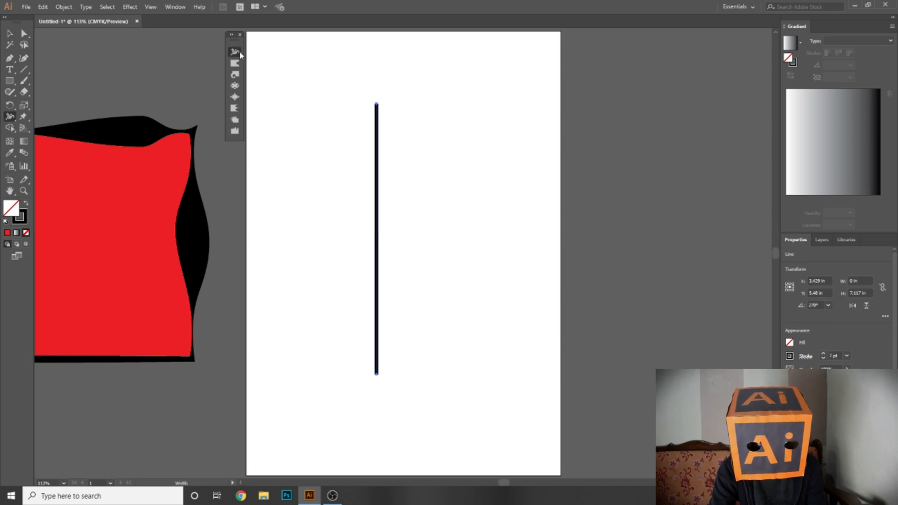
mouse_move(377, 124)
left_mouse_down()
mouse_move(390, 128)
mouse_move(386, 138)
left_mouse_up()
left_click_drag(378, 307, 379, 310)
left_click_drag(378, 199, 357, 198)
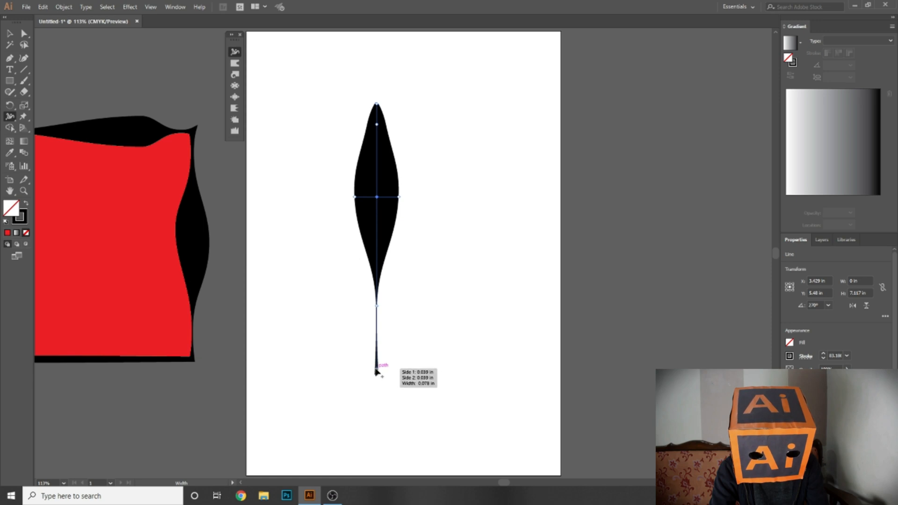
mouse_move(377, 372)
left_mouse_down()
mouse_move(421, 367)
mouse_move(400, 368)
left_mouse_up()
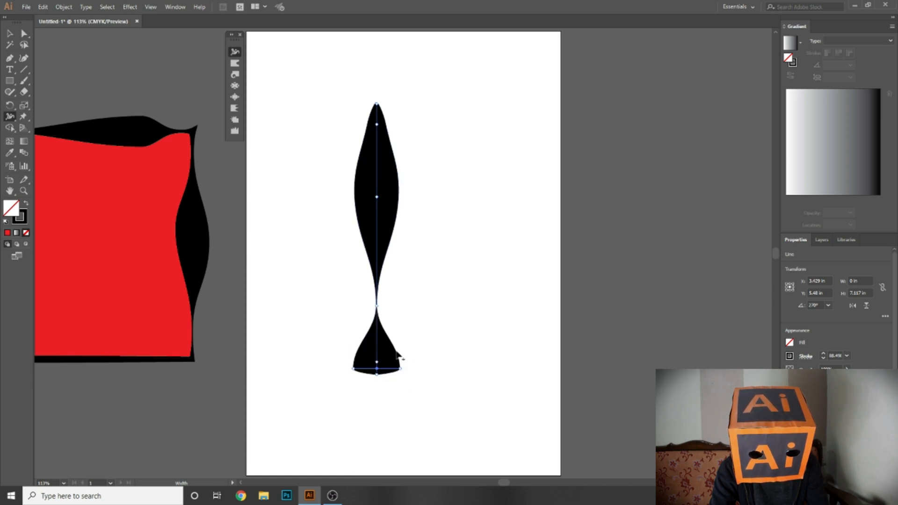
left_click_drag(379, 104, 415, 103)
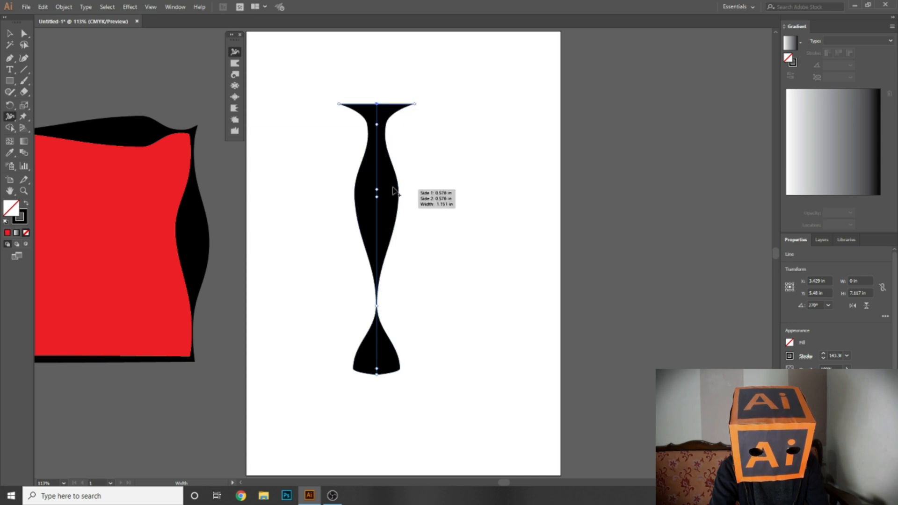
- Delete the vase-shaped line from the artboard
left_click(10, 33)
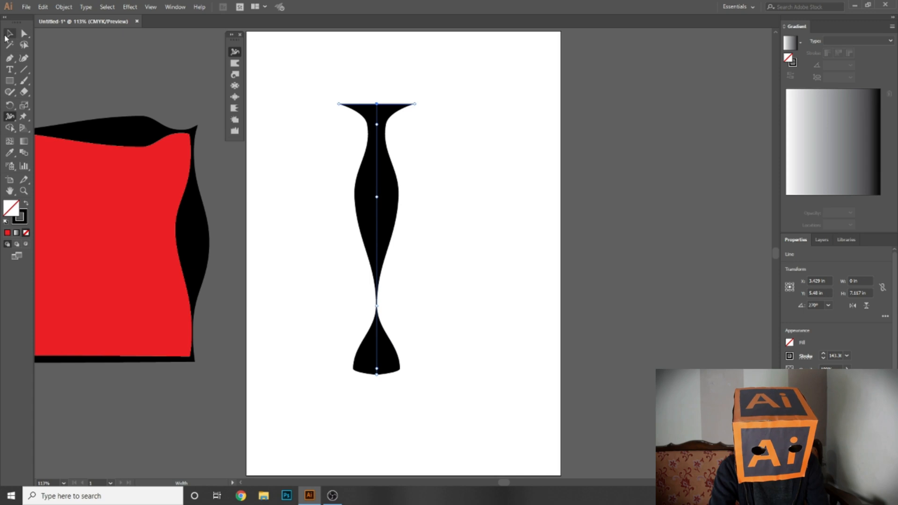
left_click_drag(307, 236, 461, 338)
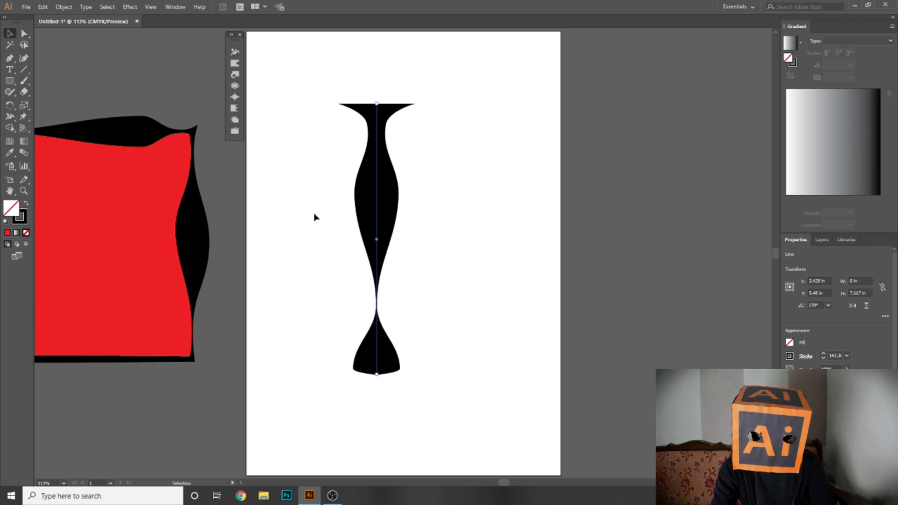
key("Delete")
- Draw a new square about 5.85 in wide in the middle of the artboard
key("shift+w")
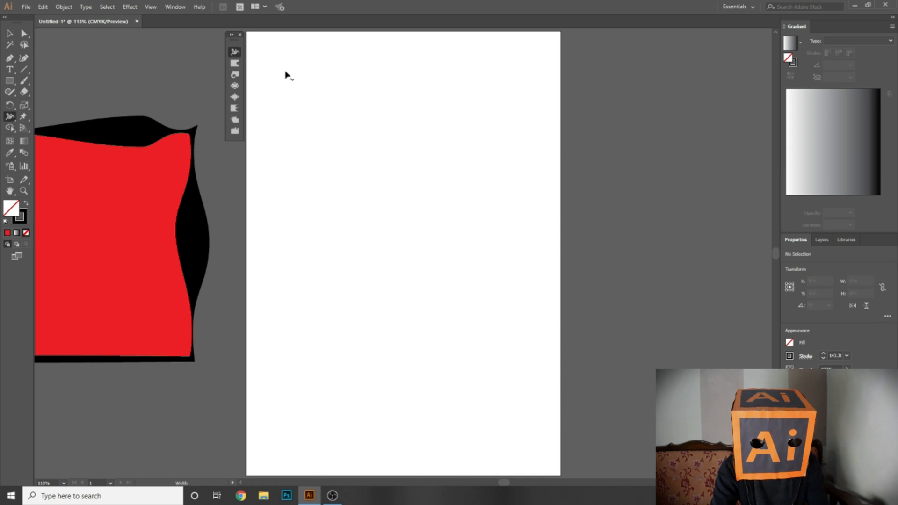
left_click(235, 64)
left_click(8, 81)
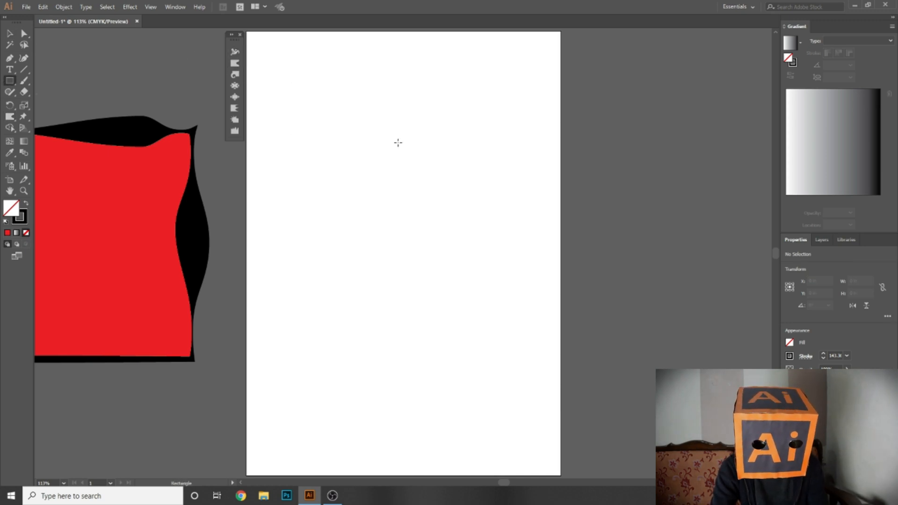
mouse_move(287, 142)
left_mouse_down()
mouse_move(445, 310)
mouse_move(510, 365)
left_mouse_up()
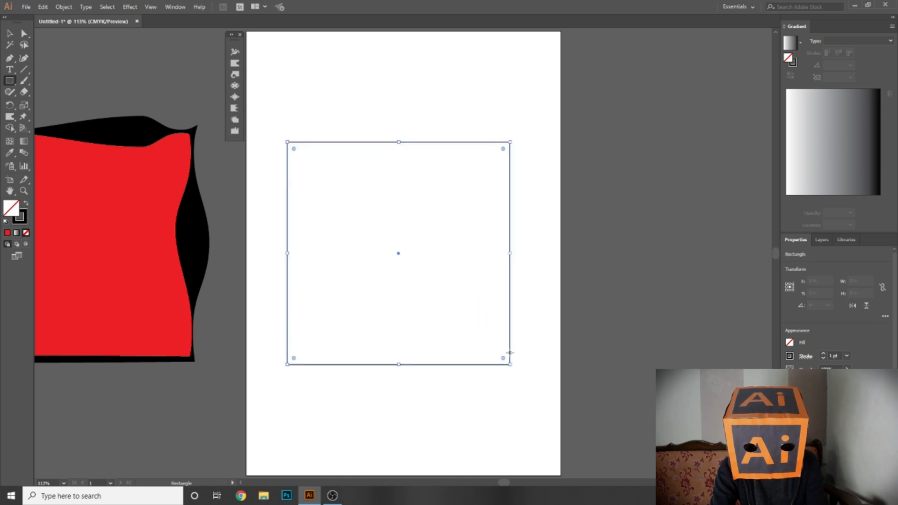
left_click(10, 34)
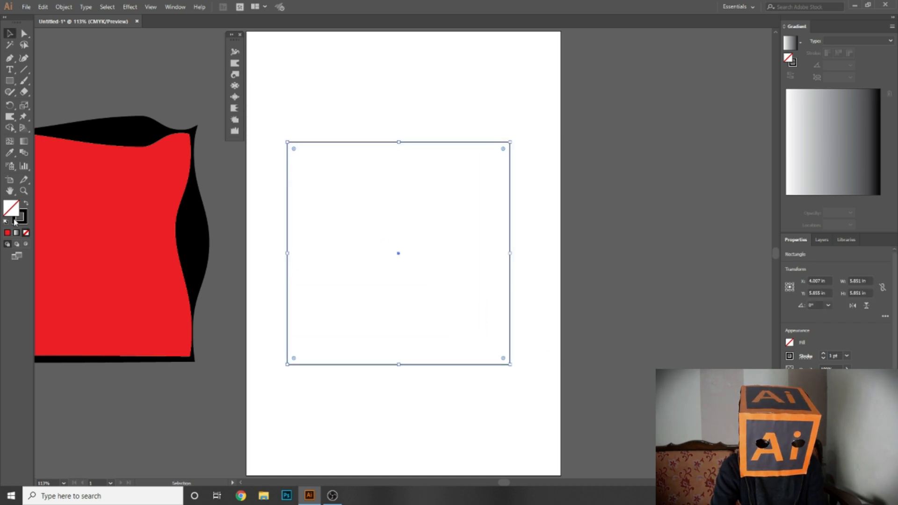
- Fill the new square with bright yellow, hex ECF70F
left_click(18, 218)
double_click(8, 207)
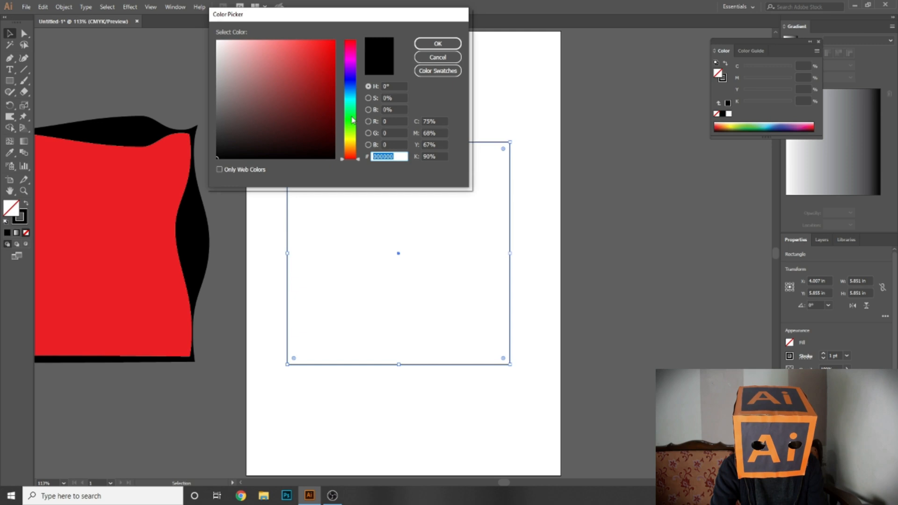
left_click(351, 141)
left_click_drag(351, 142, 349, 138)
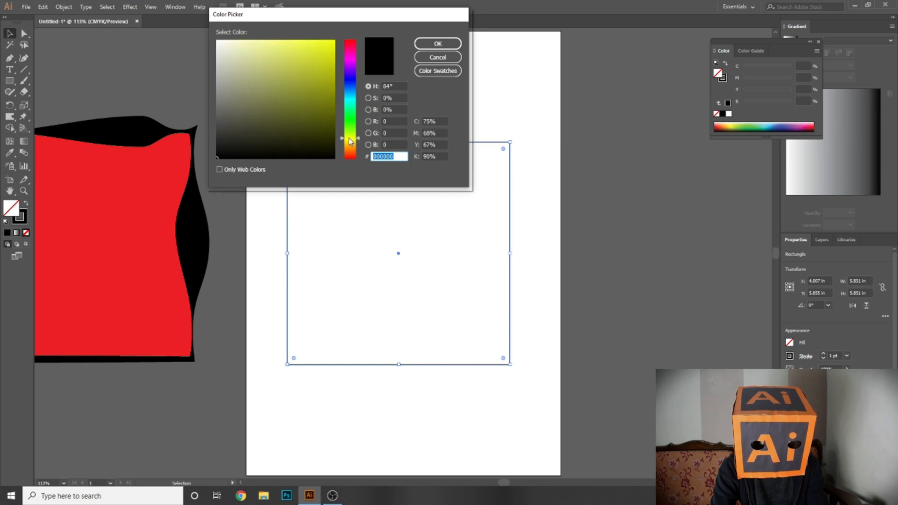
left_click(329, 42)
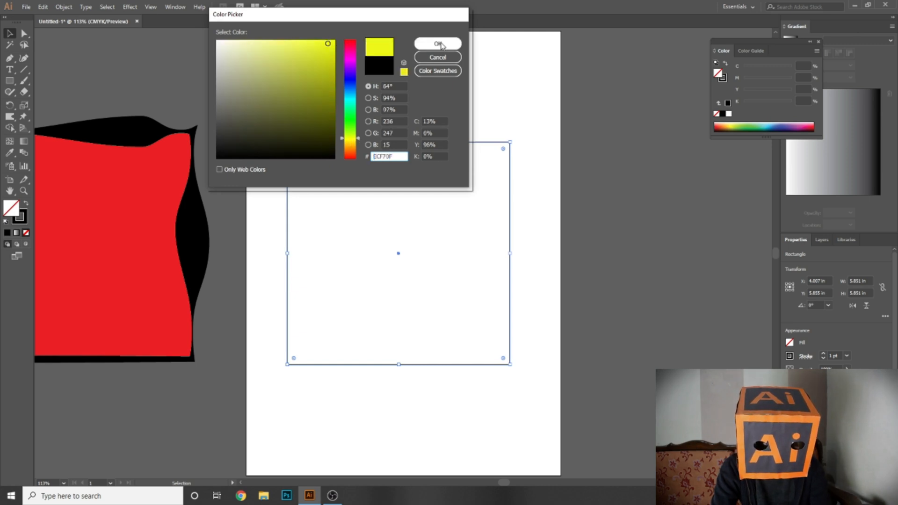
left_click(421, 42)
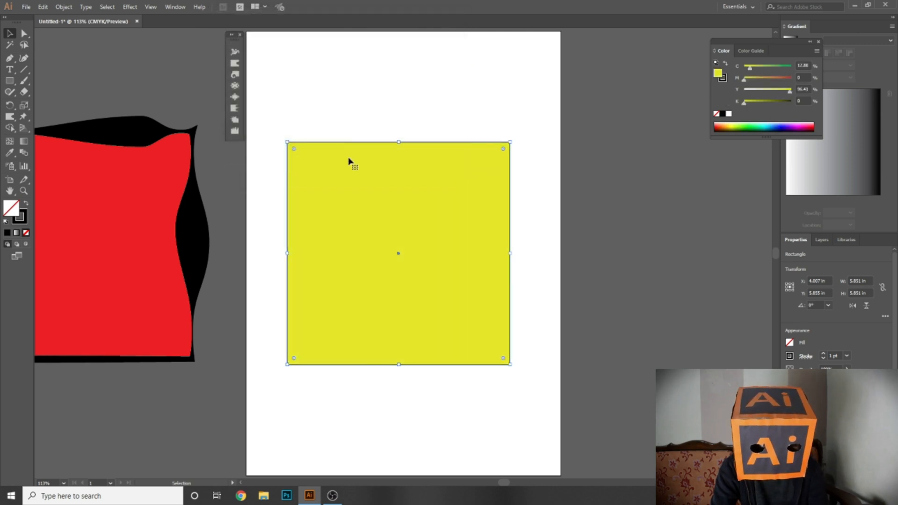
- Warp the yellow square's top edge into waves and bulge the upper part of its right edge slightly outward with the Warp tool
left_click(236, 65)
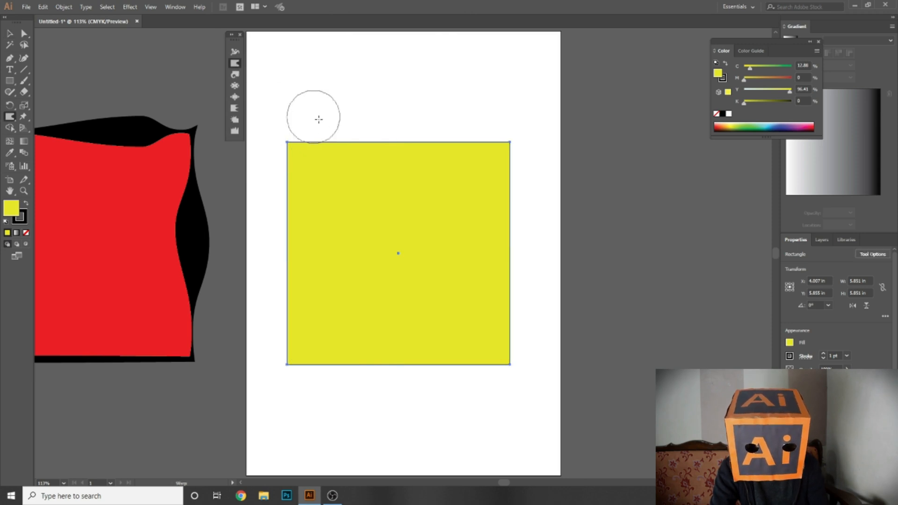
mouse_move(382, 141)
left_mouse_down()
mouse_move(384, 157)
mouse_move(384, 149)
left_mouse_up()
mouse_move(481, 142)
left_mouse_down()
mouse_move(483, 123)
mouse_move(479, 137)
left_mouse_up()
left_click_drag(422, 154, 416, 133)
left_click_drag(469, 150, 461, 126)
left_click_drag(518, 202, 524, 201)
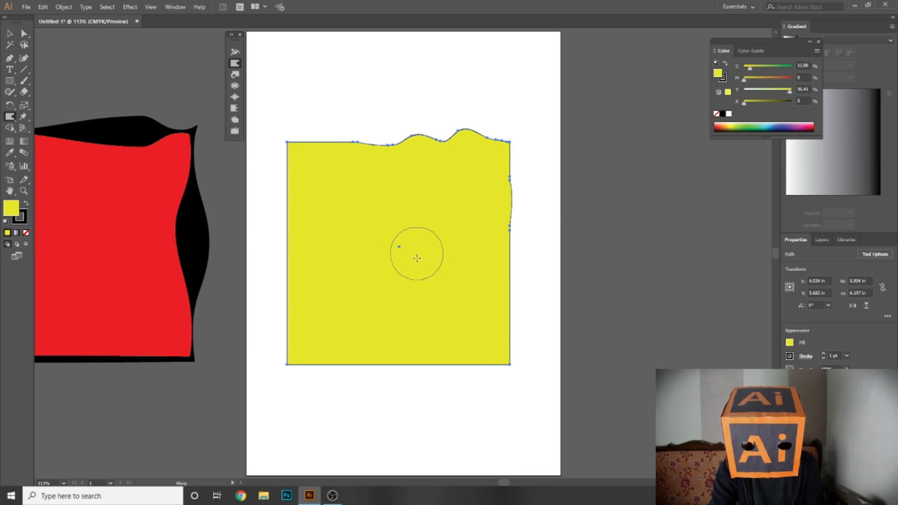
- Warp the remaining edges and corners of the yellow shape, pulling bumps outward around the sides and bottom and pushing the upper corners in
left_click_drag(499, 275, 548, 281)
left_click_drag(497, 343, 514, 364)
left_click_drag(459, 350, 447, 385)
left_click_drag(376, 357, 357, 385)
left_click_drag(304, 347, 280, 366)
left_click_drag(281, 298, 252, 289)
left_click_drag(308, 229, 252, 183)
left_click_drag(329, 142, 327, 170)
left_click_drag(287, 141, 319, 175)
mouse_move(532, 200)
left_mouse_down()
mouse_move(507, 188)
mouse_move(454, 210)
left_mouse_up()
left_click_drag(493, 139, 455, 181)
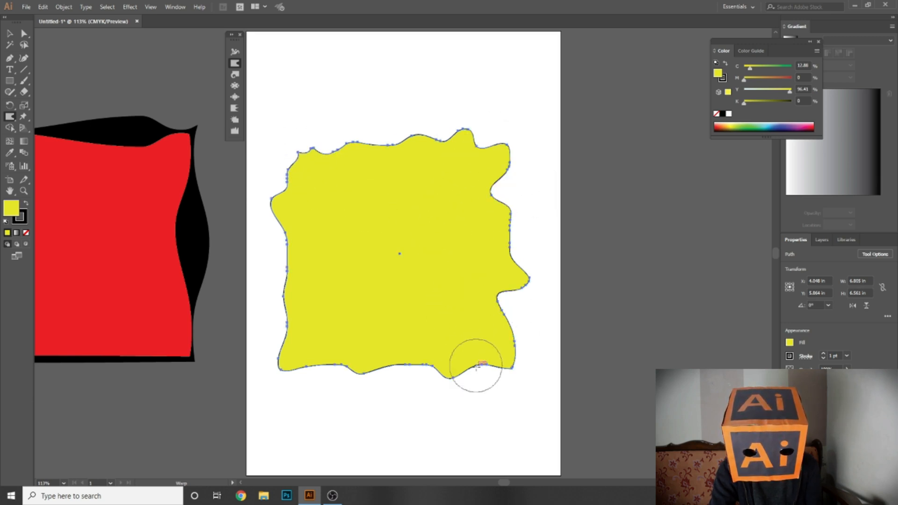
- Push the lower corners inward and warp dents into the left, top and right edges of the yellow shape
left_click_drag(512, 364, 475, 309)
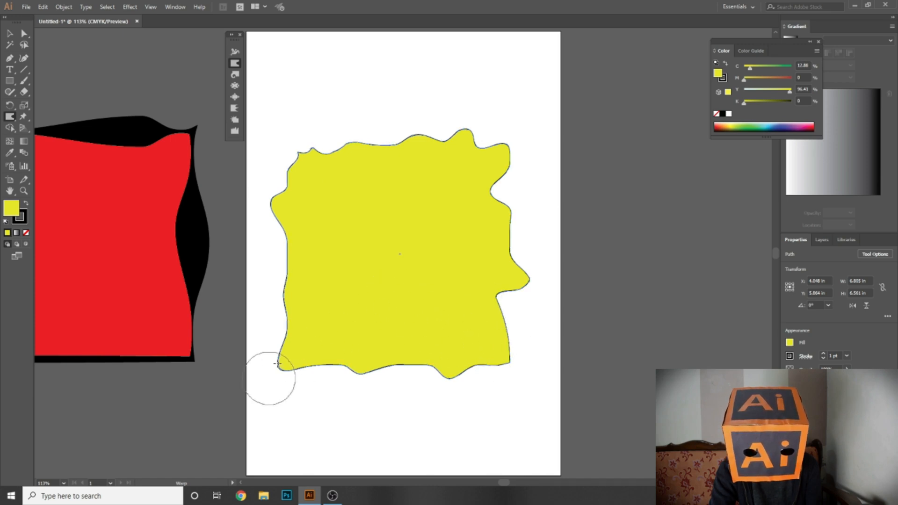
left_click_drag(269, 383, 341, 338)
mouse_move(272, 324)
left_mouse_down()
mouse_move(283, 280)
mouse_move(355, 243)
left_mouse_up()
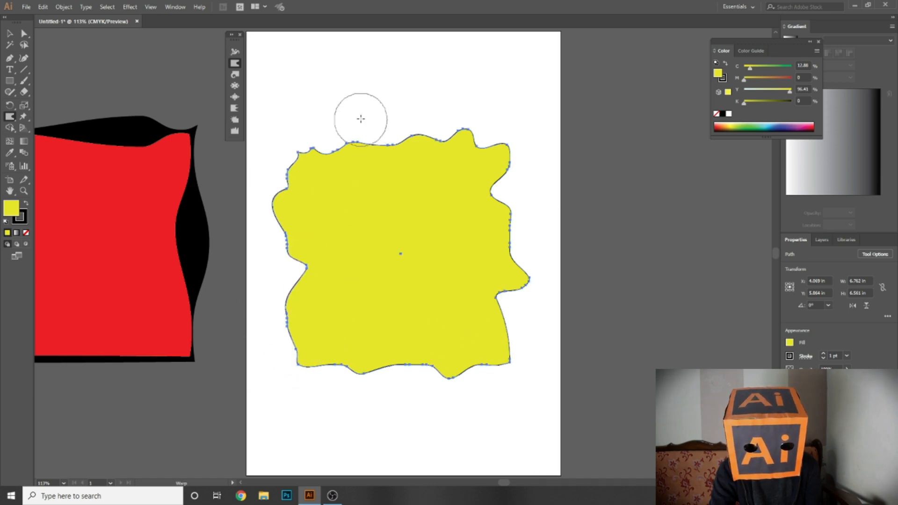
mouse_move(359, 121)
left_mouse_down()
mouse_move(373, 237)
mouse_move(393, 244)
left_mouse_up()
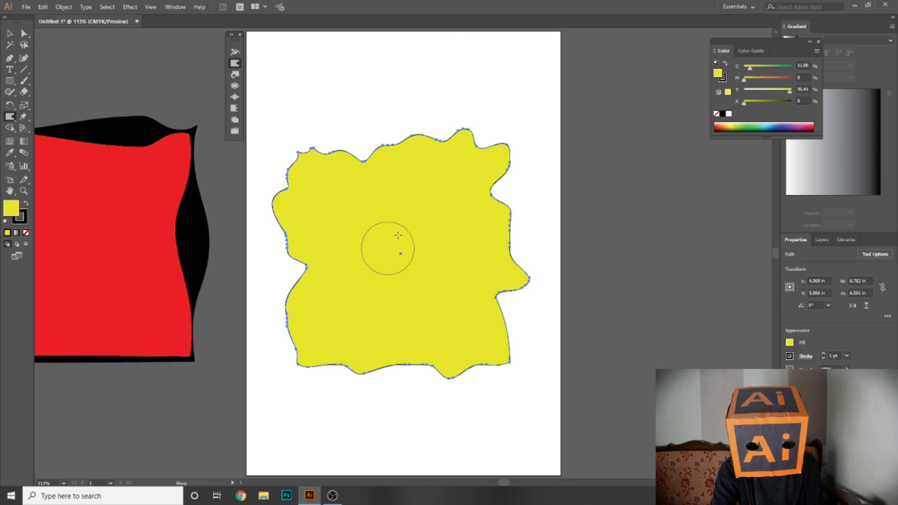
left_click_drag(518, 195, 433, 201)
left_click_drag(515, 236, 463, 244)
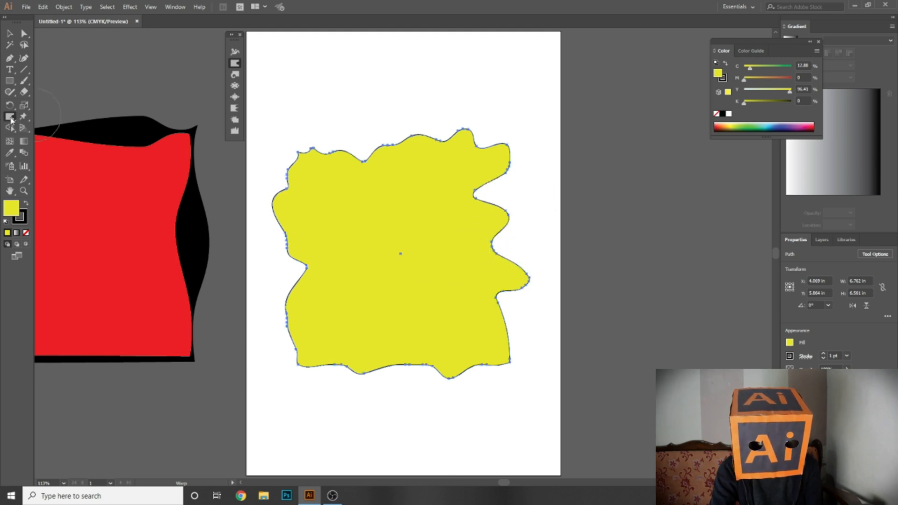
- Set the Warp tool's intensity to 20% and its brush angle to 45°
double_click(11, 120)
left_click_drag(409, 136, 544, 61)
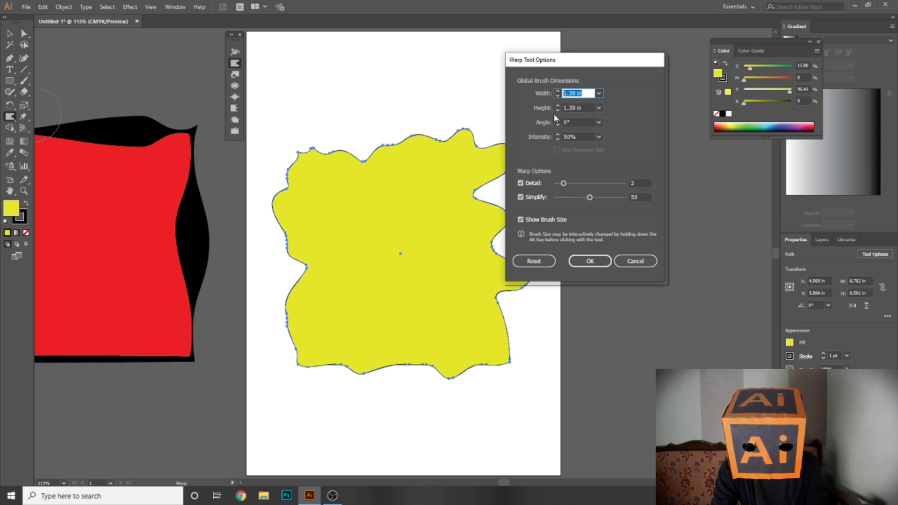
left_click(599, 137)
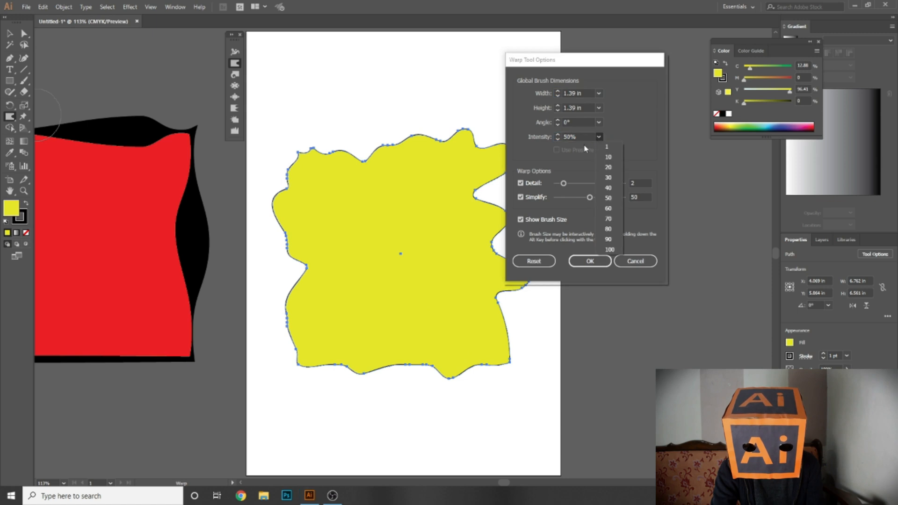
left_click(608, 167)
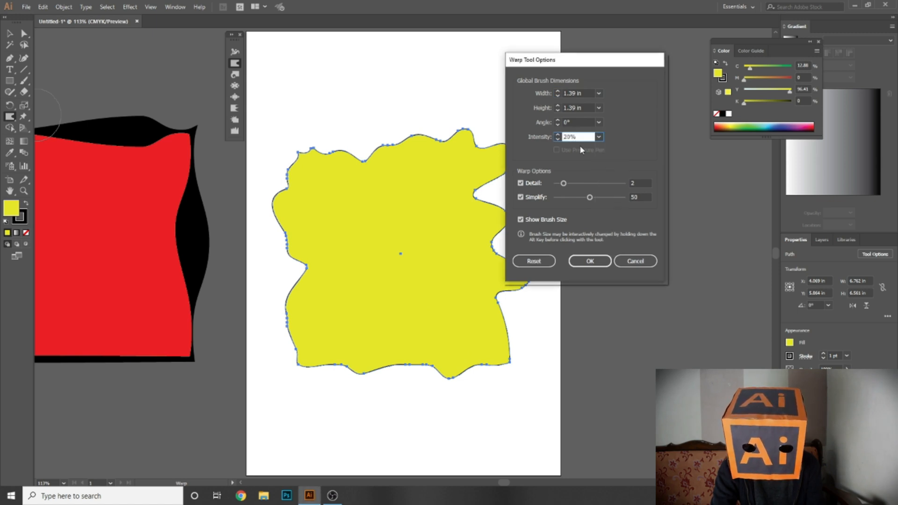
left_click(600, 122)
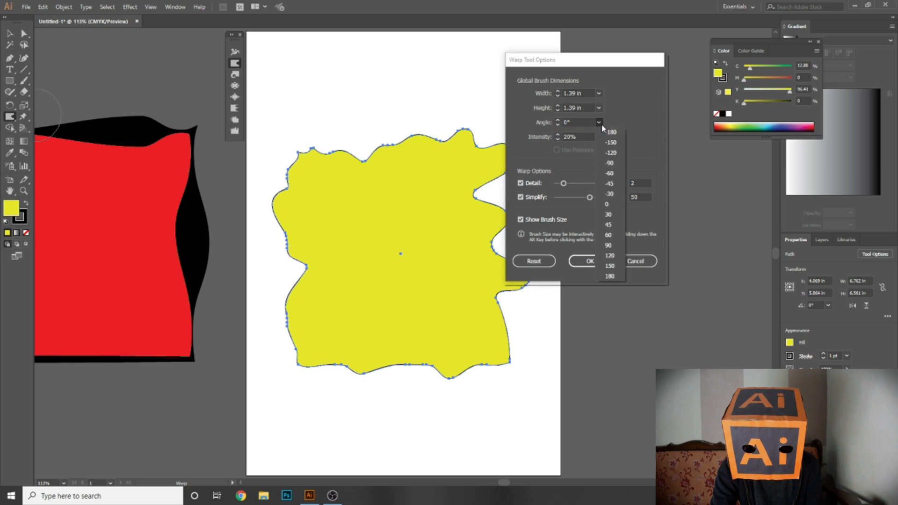
left_click(608, 225)
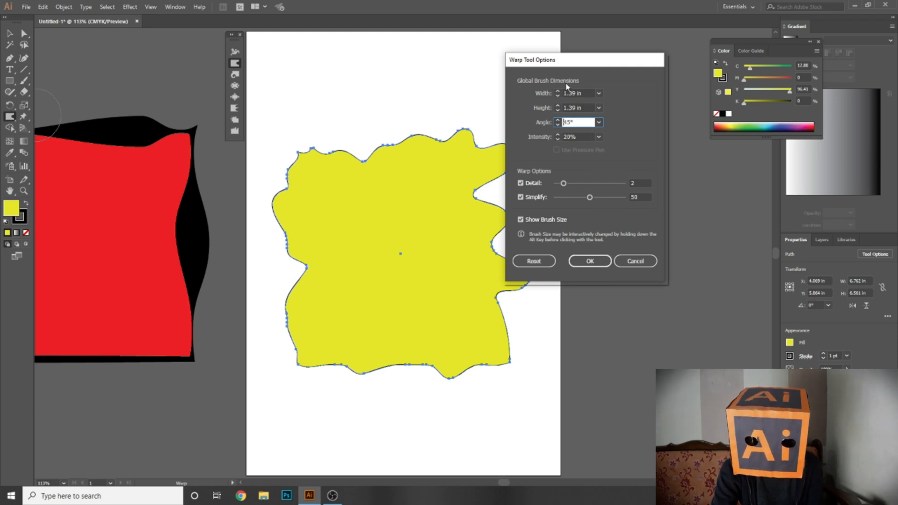
left_click(591, 261)
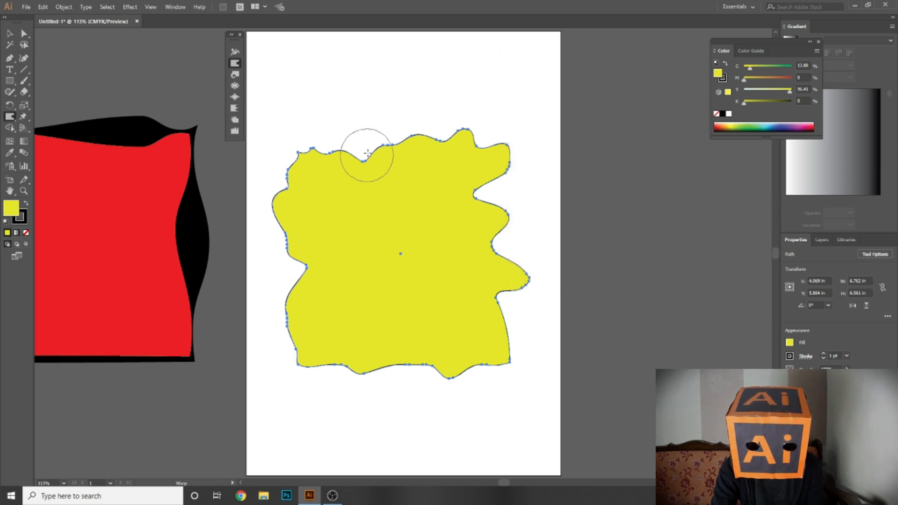
- Pull the dent in the yellow shape's top edge upward with gentle Warp strokes
left_click_drag(369, 149, 369, 119)
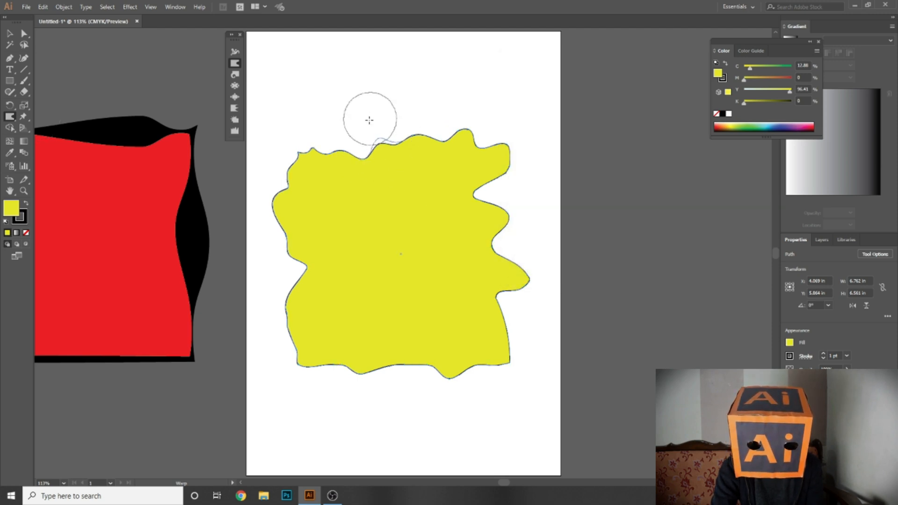
left_click_drag(366, 159, 345, 125)
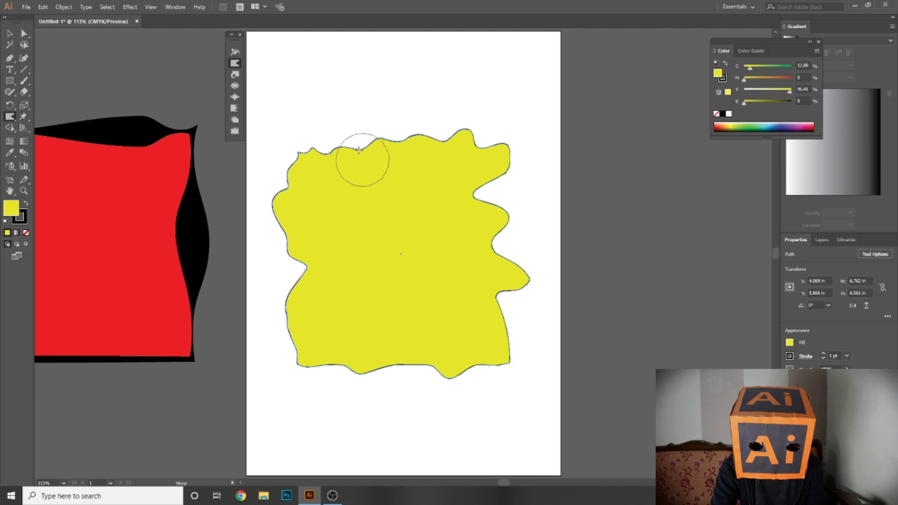
left_click_drag(360, 156, 351, 127)
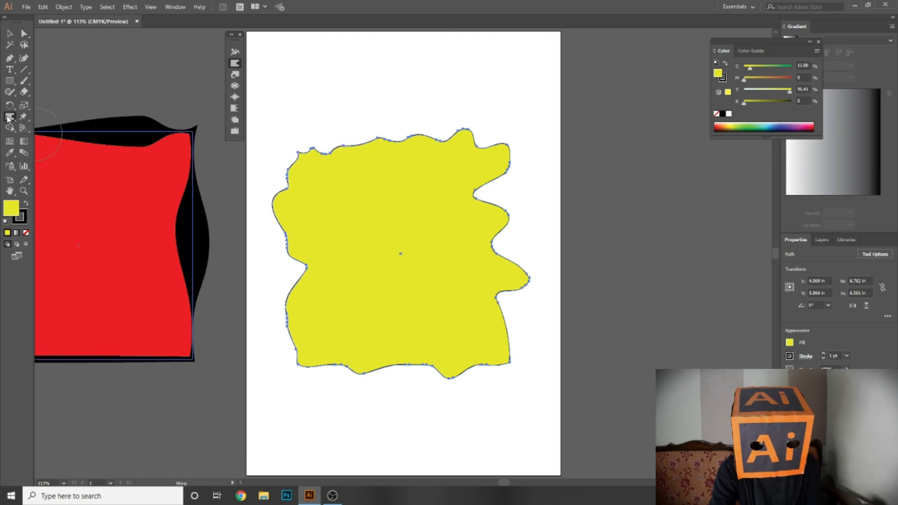
- Set the Warp tool's intensity to 100%
double_click(8, 117)
left_click(599, 138)
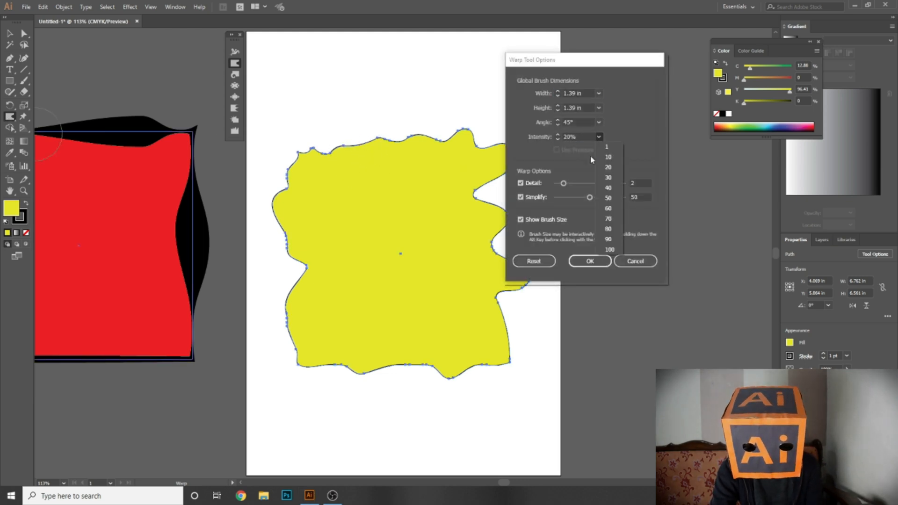
left_click(610, 250)
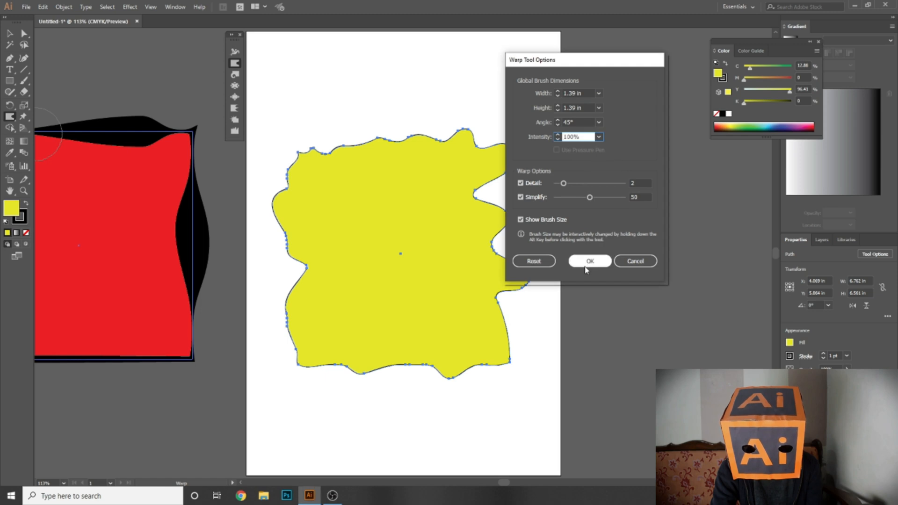
left_click(585, 266)
- Try a swirling warp across the yellow shape, undo it, and pull a long curled tail up from the top edge
mouse_move(418, 159)
left_mouse_down()
mouse_move(438, 102)
mouse_move(464, 81)
mouse_move(489, 72)
mouse_move(525, 78)
mouse_move(550, 107)
mouse_move(577, 218)
mouse_move(558, 284)
mouse_move(504, 296)
mouse_move(493, 263)
mouse_move(522, 218)
mouse_move(547, 209)
mouse_move(566, 239)
mouse_move(523, 335)
mouse_move(415, 301)
mouse_move(446, 239)
mouse_move(389, 300)
mouse_move(397, 208)
mouse_move(319, 263)
mouse_move(354, 139)
mouse_move(358, 197)
left_mouse_up()
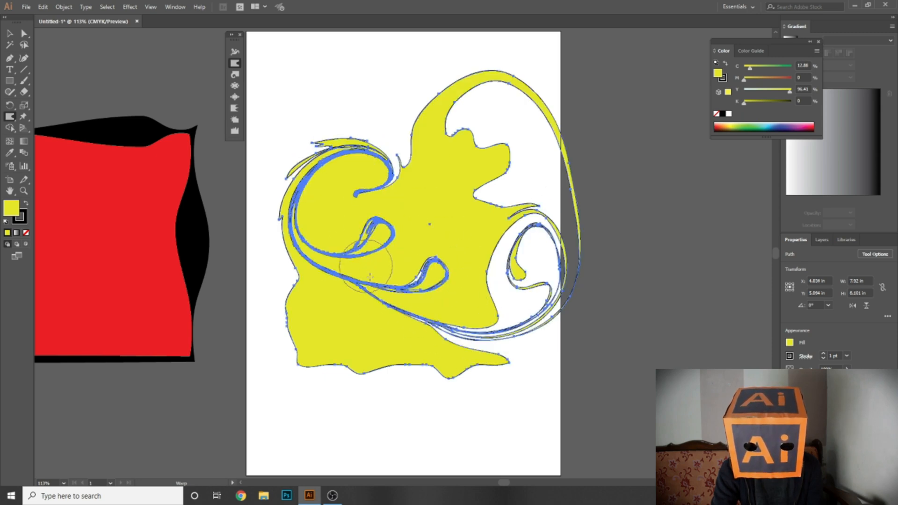
key("ctrl+z")
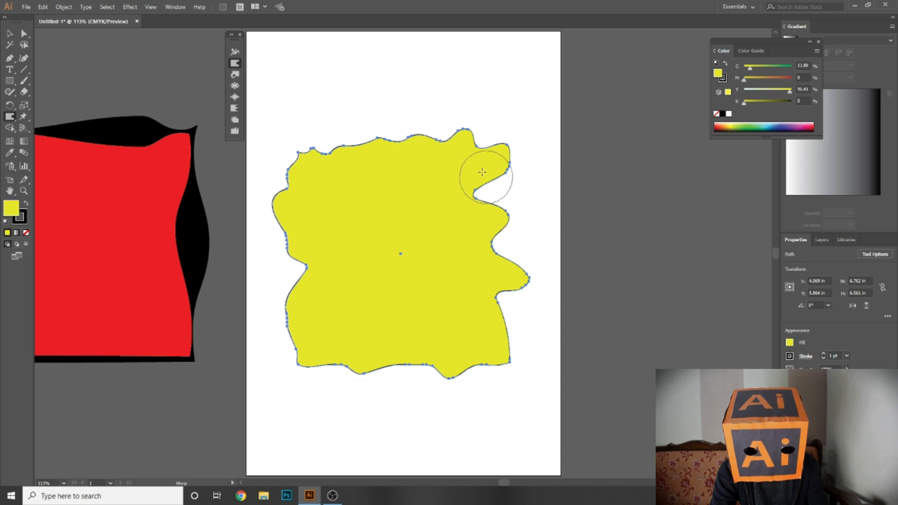
mouse_move(437, 145)
left_mouse_down()
mouse_move(428, 123)
mouse_move(479, 63)
mouse_move(518, 70)
mouse_move(537, 101)
mouse_move(522, 113)
mouse_move(502, 100)
left_mouse_up()
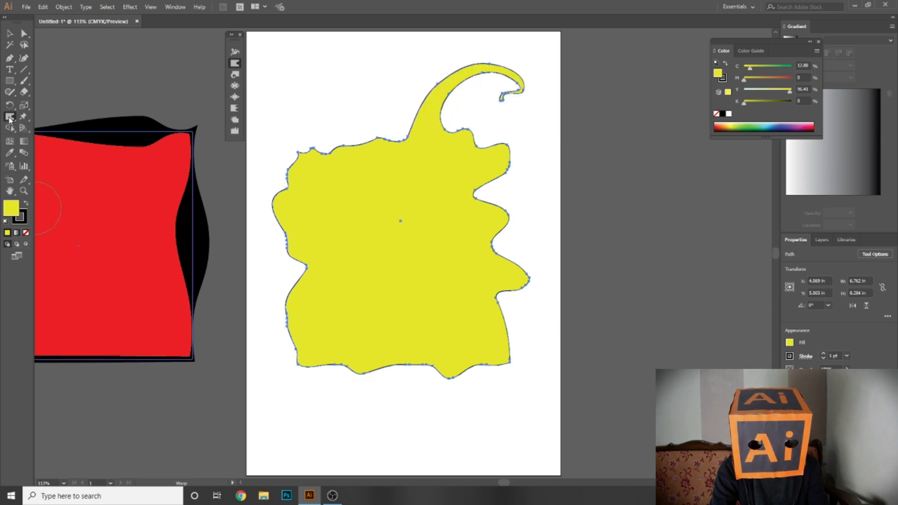
- Set the Warp tool's intensity to 10%
double_click(9, 117)
left_click(600, 137)
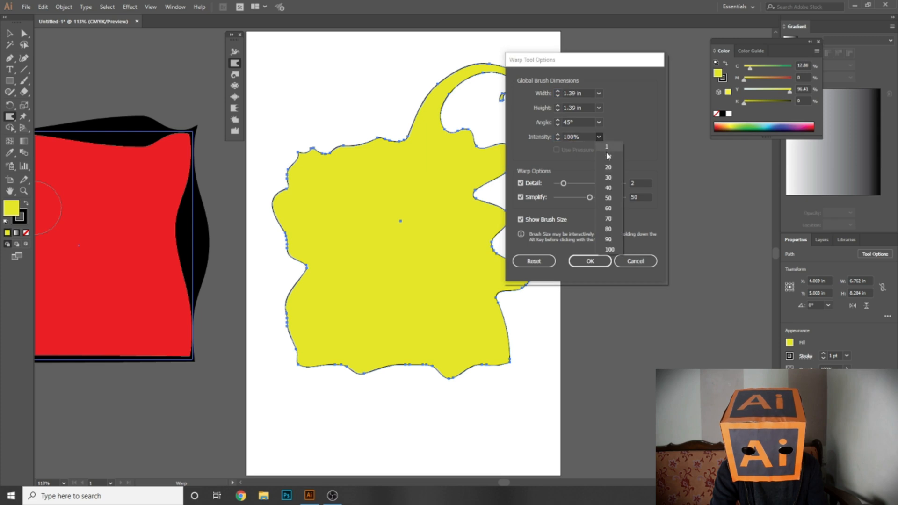
left_click(608, 157)
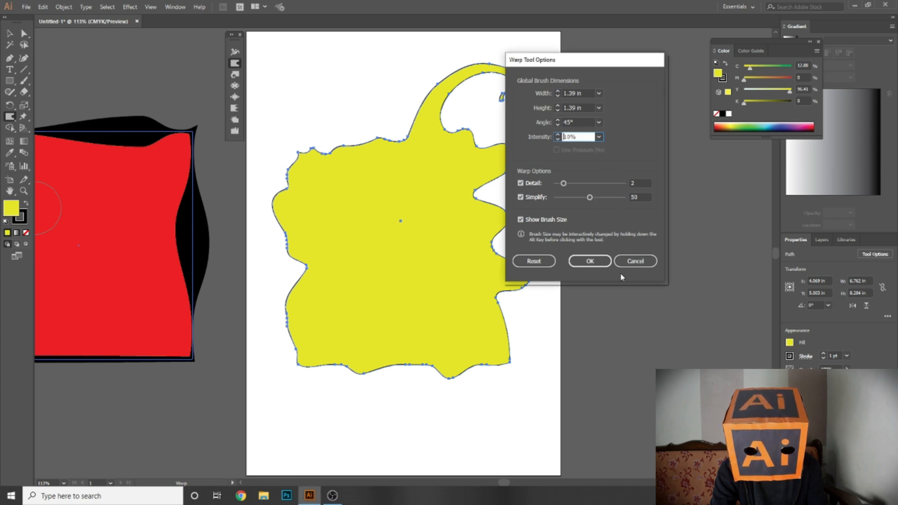
left_click(590, 261)
- Try light Warp strokes along the yellow shape's top and upper-left edges, and undo them
mouse_move(312, 120)
left_mouse_down()
mouse_move(341, 161)
mouse_move(344, 120)
left_mouse_up()
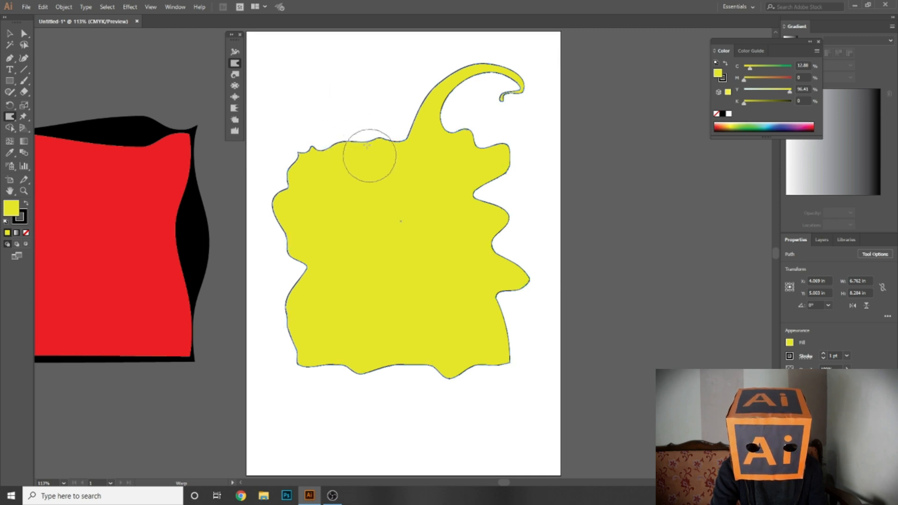
mouse_move(315, 156)
left_mouse_down()
mouse_move(309, 106)
mouse_move(318, 165)
mouse_move(307, 96)
mouse_move(318, 147)
mouse_move(313, 197)
mouse_move(266, 151)
mouse_move(302, 202)
mouse_move(277, 206)
left_mouse_up()
key("v")
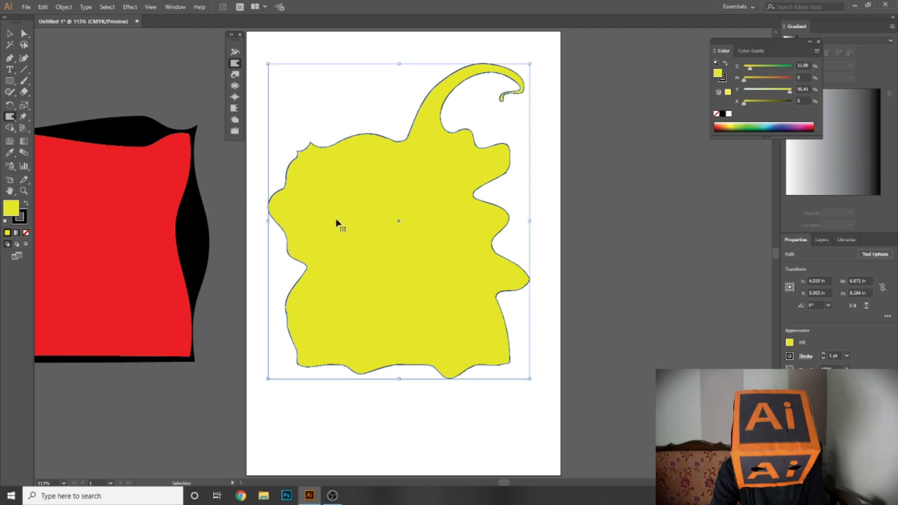
key("ctrl+z")
key("ctrl+z")
key("ctrl+z")
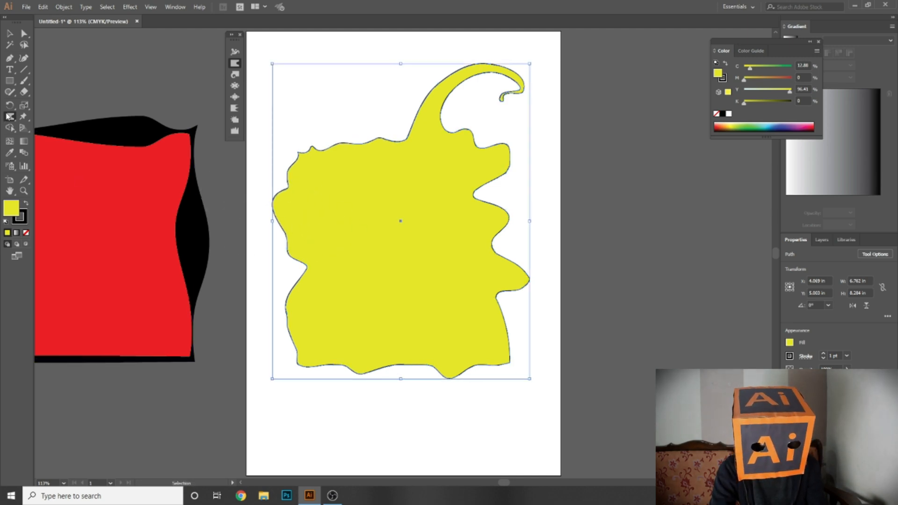
- Set the Warp tool's detail to 1 and turn off the brush size display
double_click(10, 117)
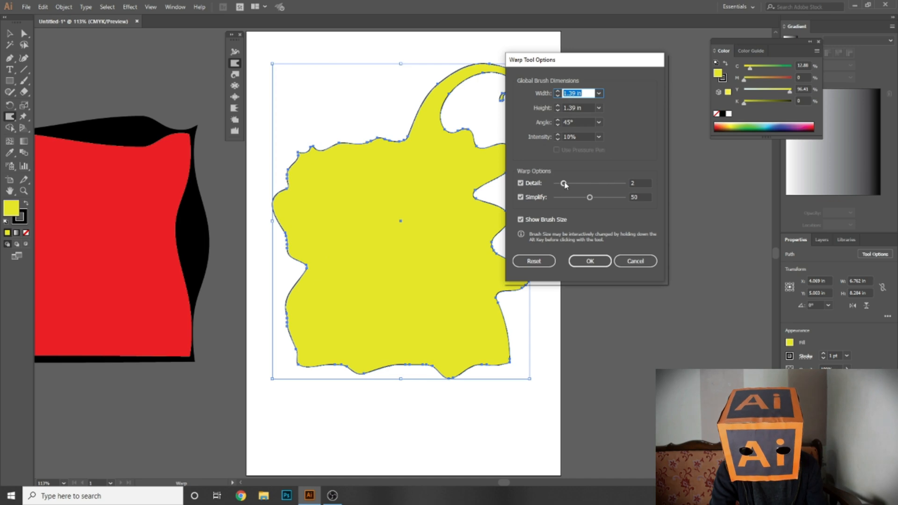
left_click_drag(564, 184, 557, 184)
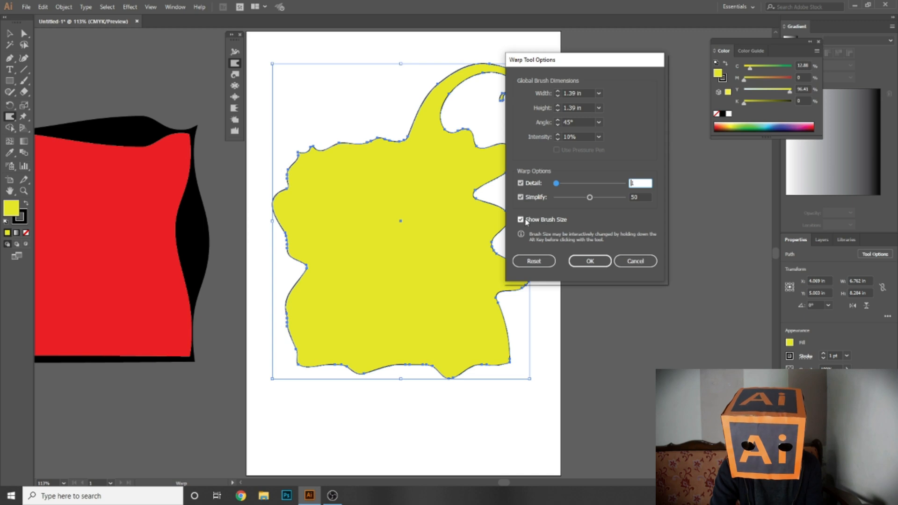
left_click(591, 262)
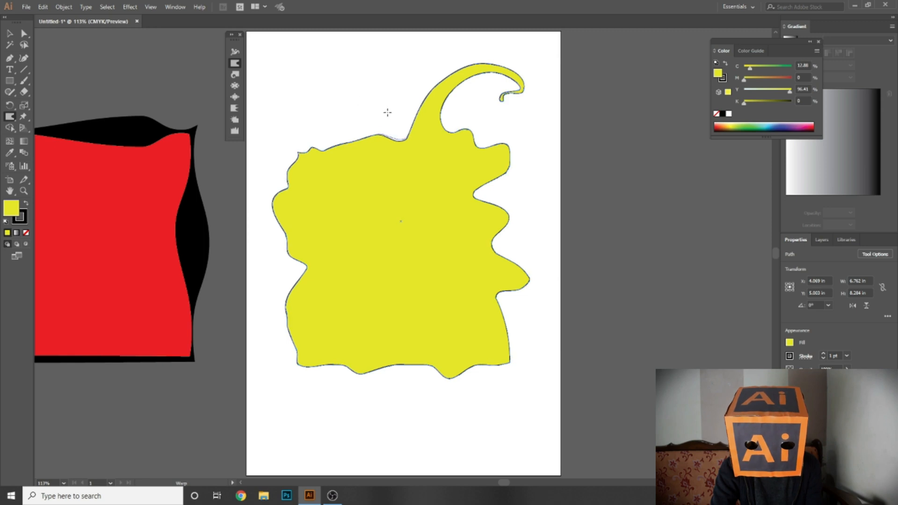
- Turn the Warp tool's brush size display back on
key("ctrl+a")
double_click(14, 117)
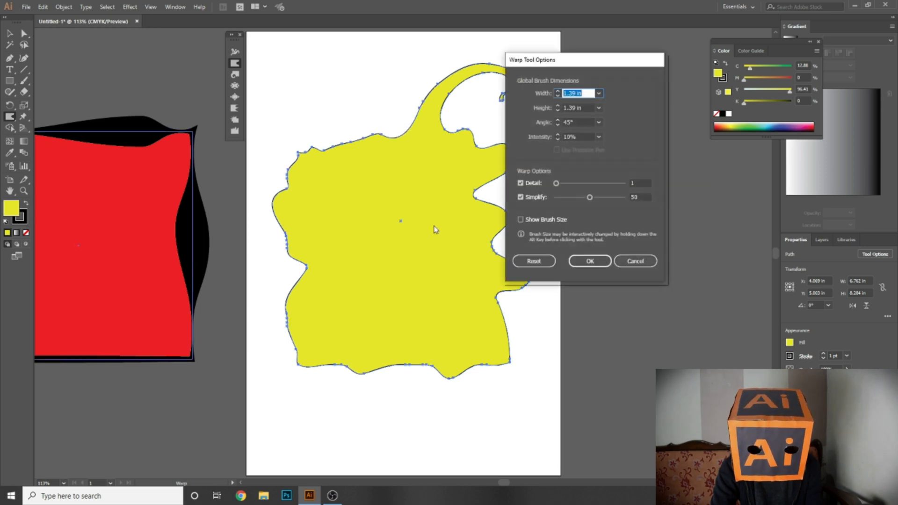
left_click(596, 262)
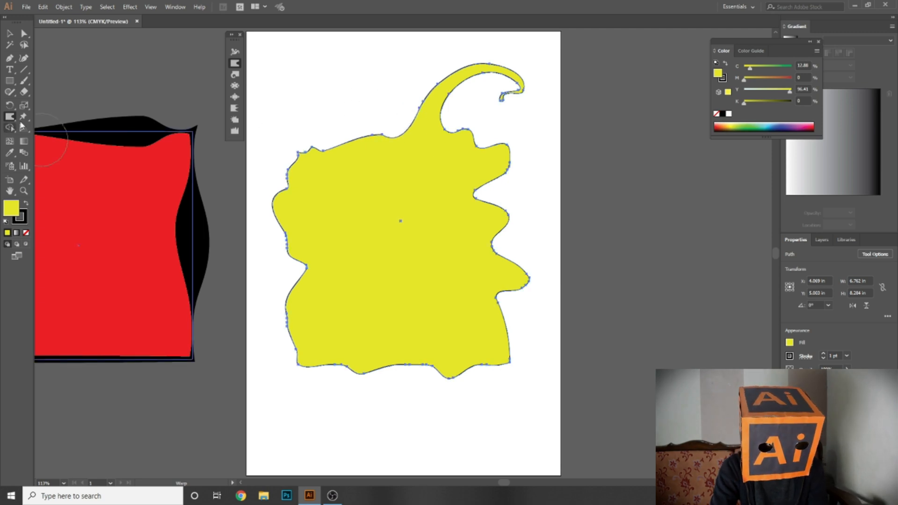
- Reset the Warp tool's options to their defaults
double_click(11, 118)
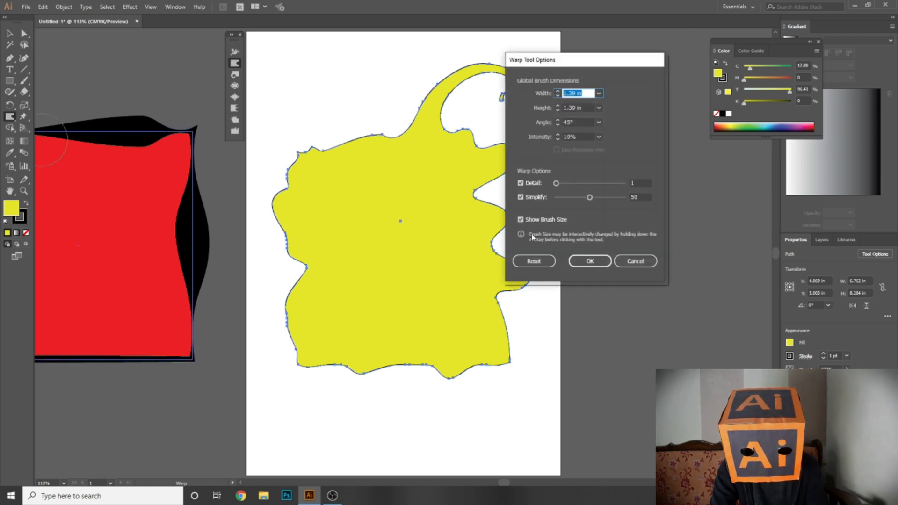
left_click(536, 262)
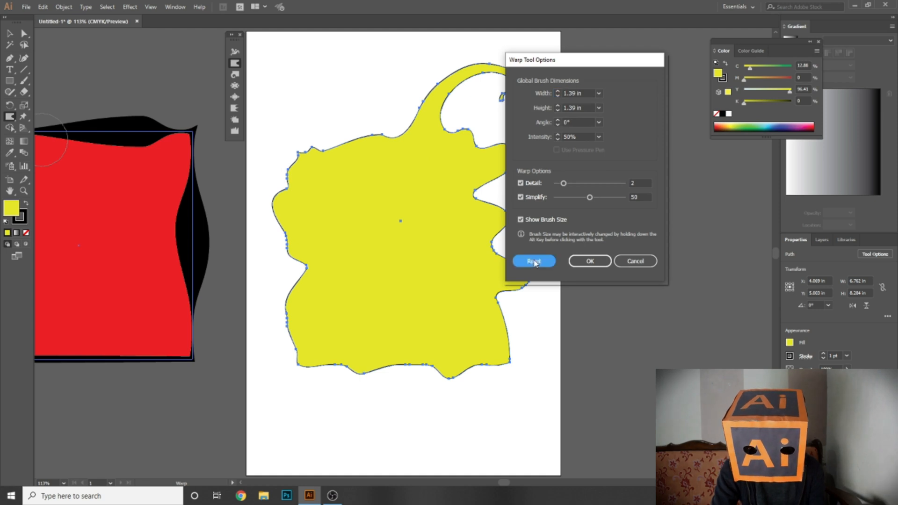
left_click(590, 263)
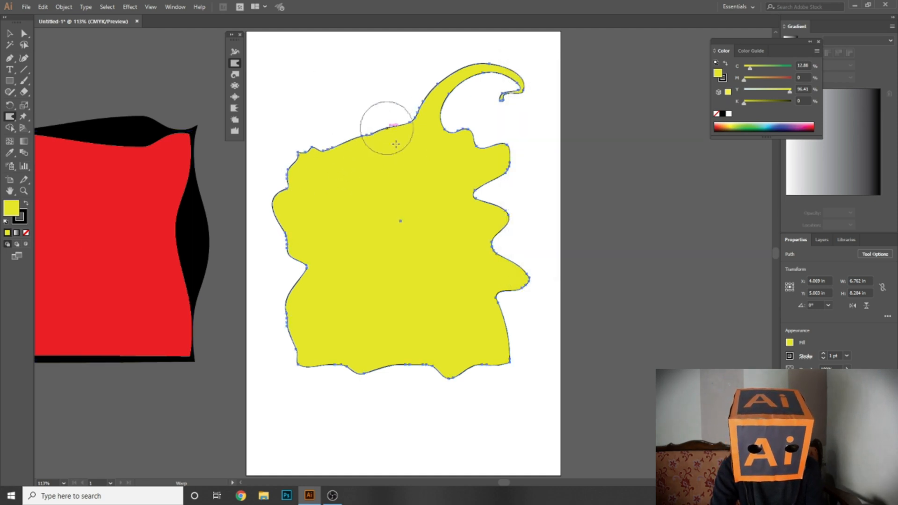
- Undo the Warp strokes that pulled the curled horn out of the yellow shape's top edge
key("v")
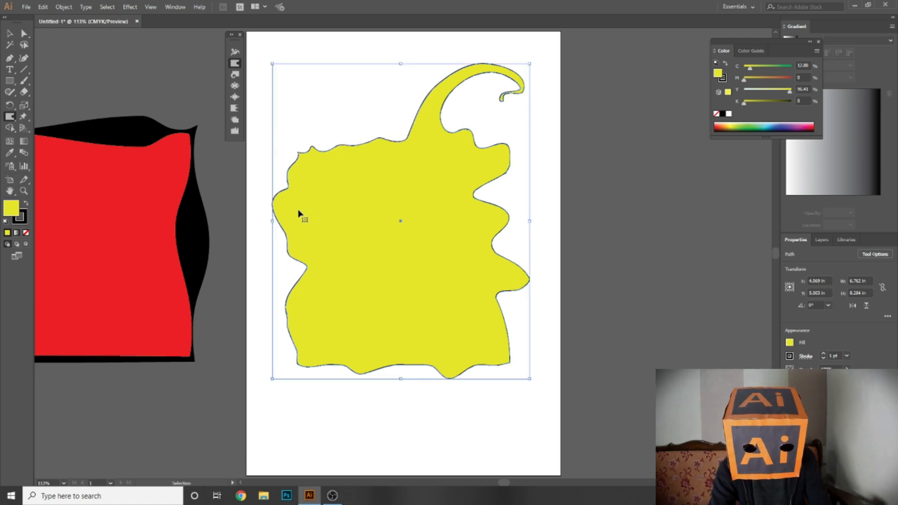
key("ctrl+z")
key("shift+r")
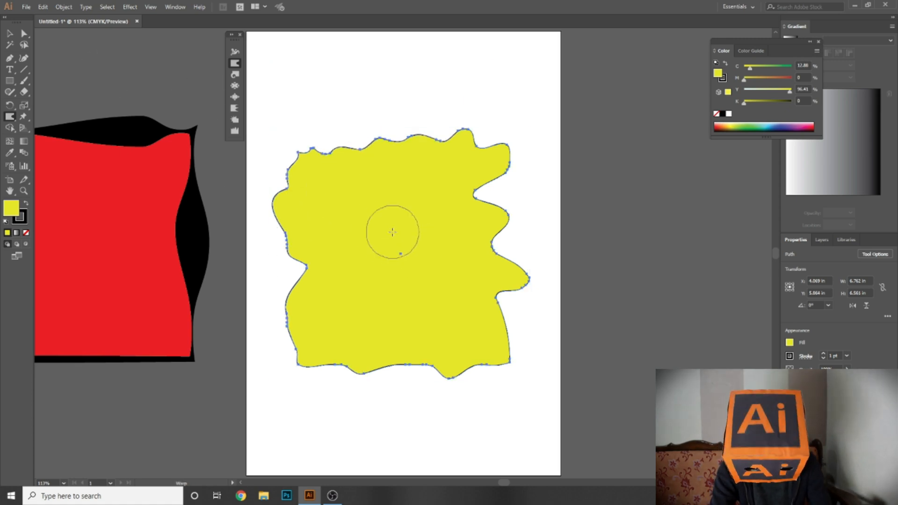
- Shrink the yellow shape to about 3.34 in wide beside the artboard's upper right, and shift the thick-outlined red shape slightly up and left
key("v")
left_click_drag(386, 274, 672, 269)
left_click_drag(559, 123, 626, 186)
left_click_drag(699, 231, 638, 77)
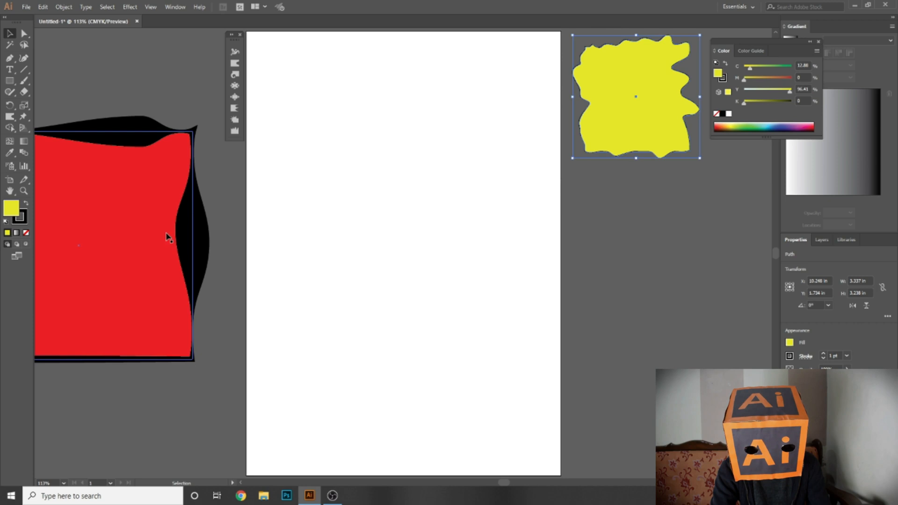
left_click_drag(166, 236, 149, 191)
left_click(221, 37)
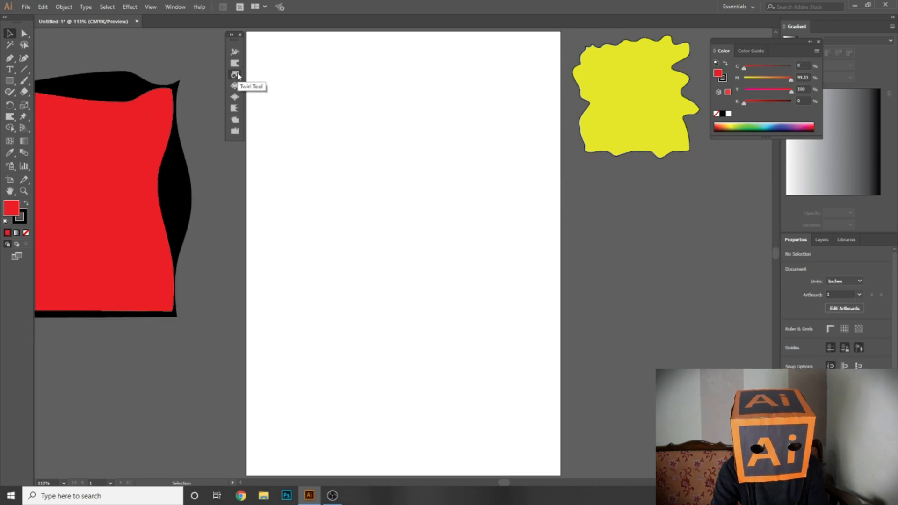
- Draw a red square about 5.56 in wide on the artboard and try a Twirl on its upper-left corner, undoing the twirl
left_click(8, 83)
left_click_drag(297, 148, 508, 332)
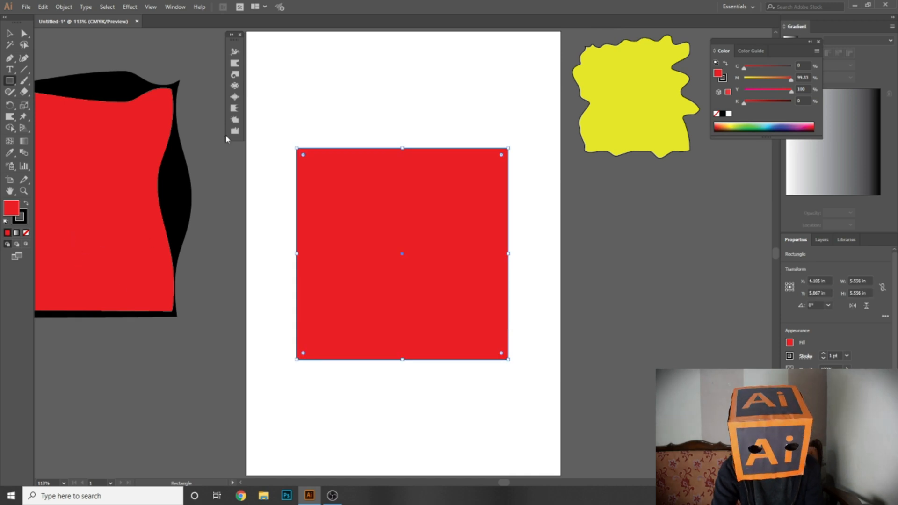
left_click(235, 78)
left_click_drag(297, 147, 305, 156)
key("ctrl+z")
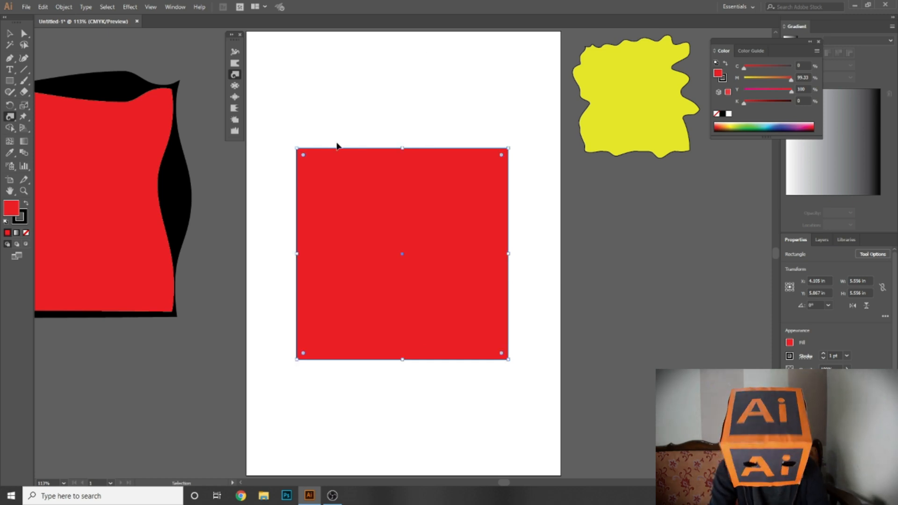
- Twirl two spirals into the red square's top edge, one near the middle and one at the upper-left corner
key("ctrl+plus")
key("ctrl+plus")
key("ctrl+plus")
key("space")
mouse_move(307, 80)
left_mouse_down()
mouse_move(435, 348)
mouse_move(489, 223)
mouse_move(536, 213)
mouse_move(428, 235)
left_mouse_up()
key("space")
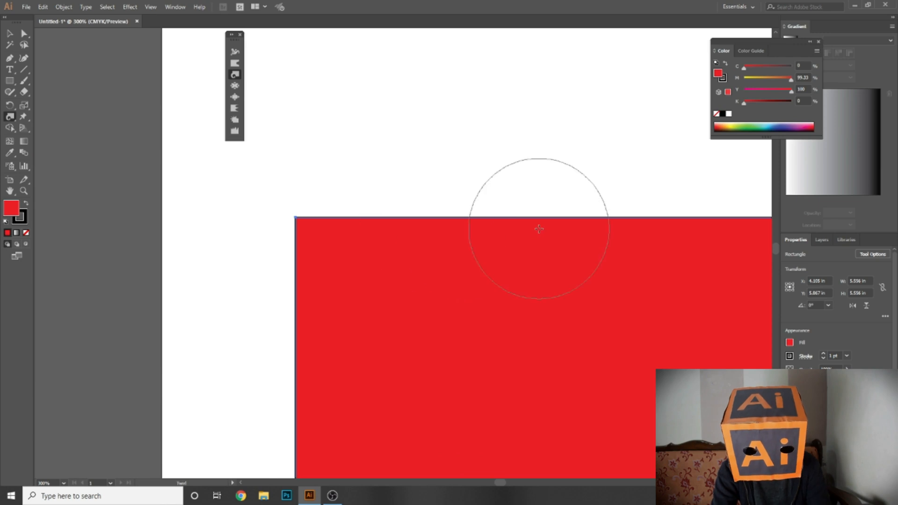
left_click_drag(535, 218, 534, 218)
left_click_drag(352, 233, 352, 233)
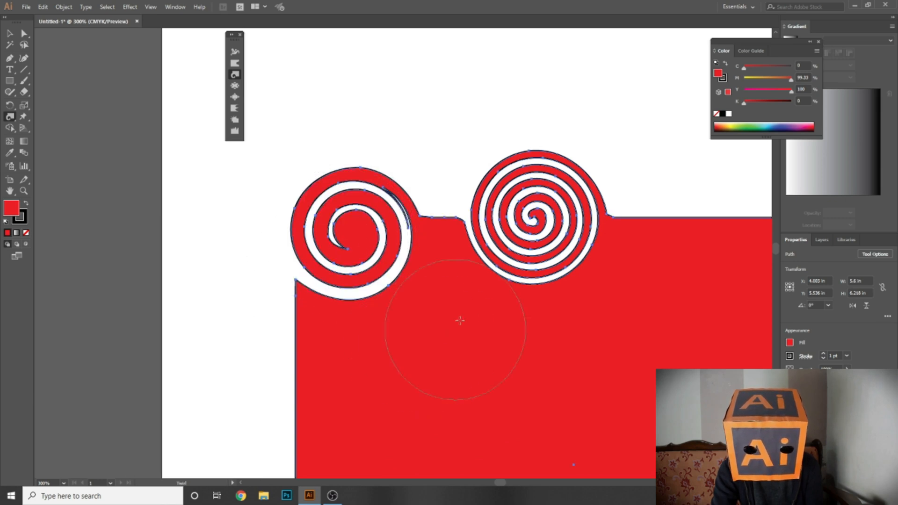
- Twirl a third spiral near the right end of the square's top edge and another on its right edge
left_click_drag(517, 305, 332, 198)
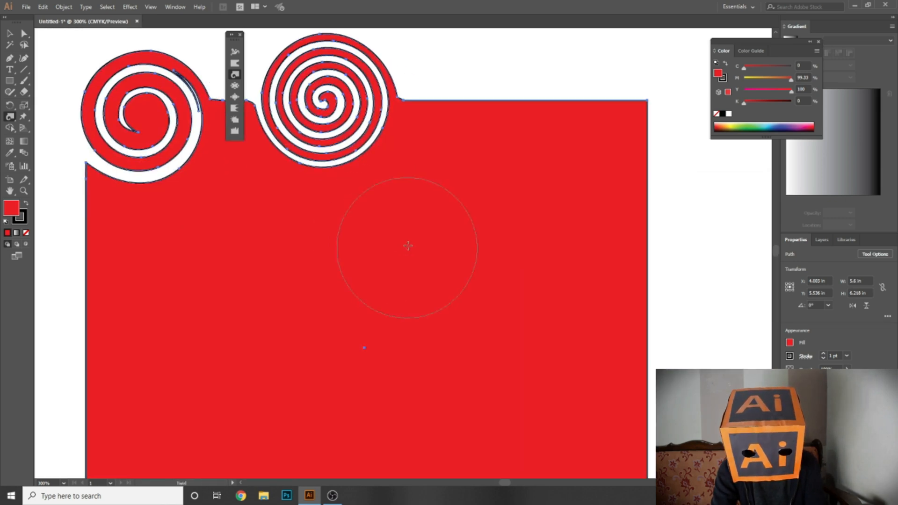
left_click_drag(506, 91, 506, 92)
mouse_move(637, 301)
left_mouse_down()
mouse_move(309, 236)
mouse_move(271, 215)
left_mouse_up()
left_click_drag(420, 188, 601, 189)
key("ctrl+0")
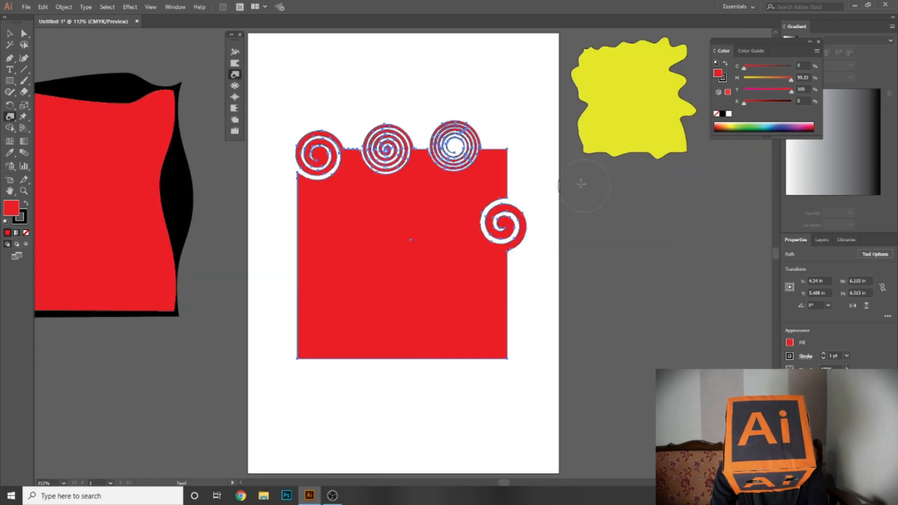
- Remove the fill from the twirled square, leaving only its black outline
key("c")
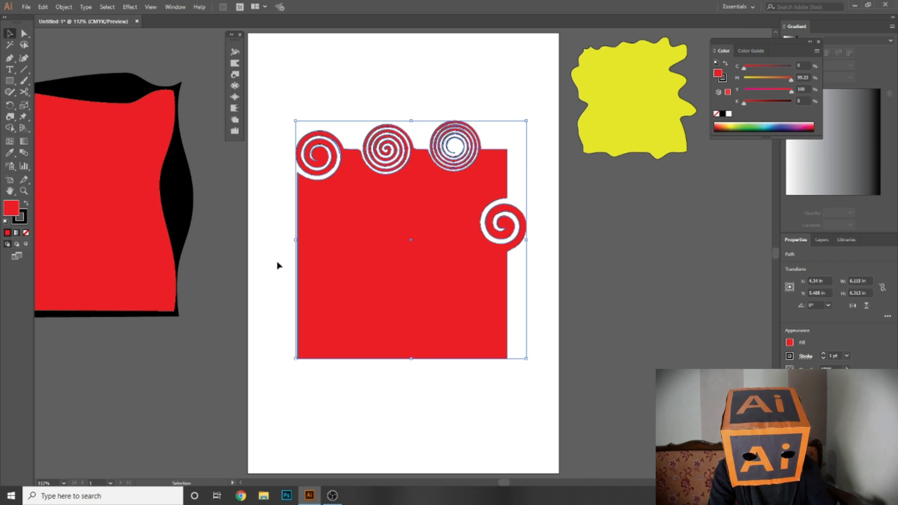
left_click(26, 233)
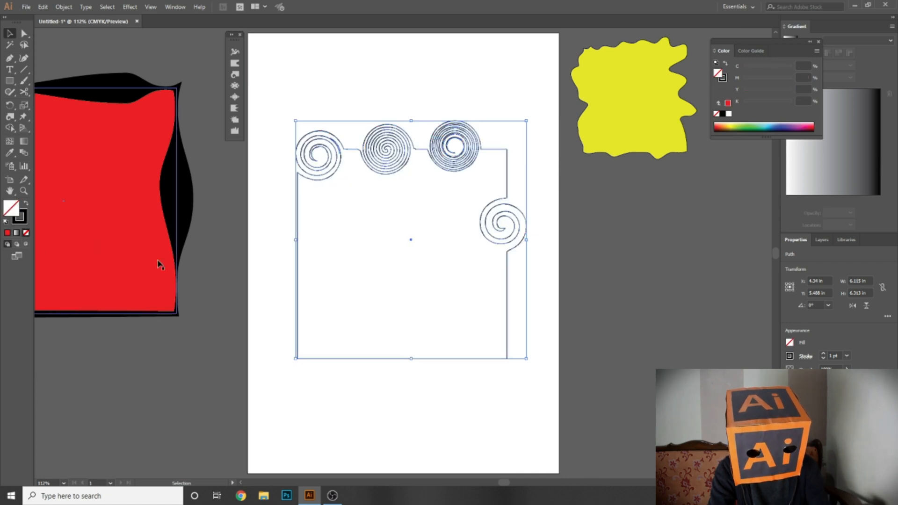
left_click(223, 328)
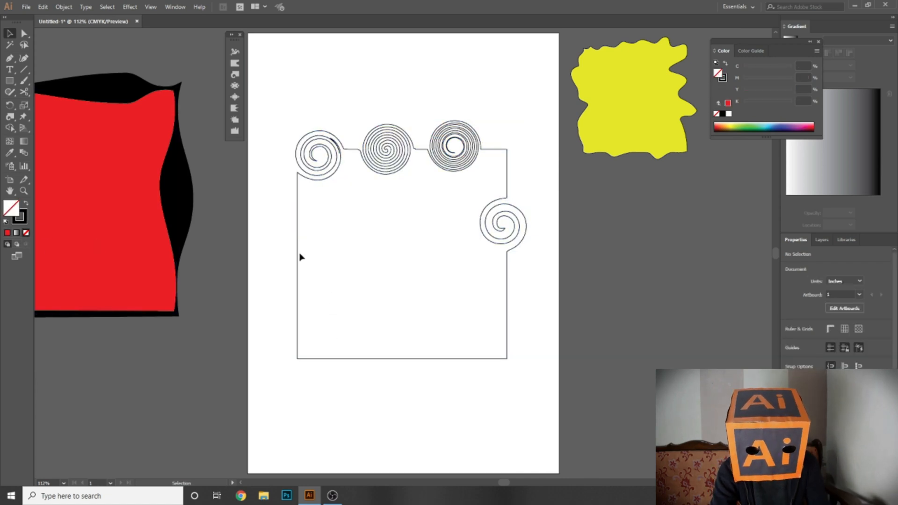
left_click_drag(367, 309, 367, 309)
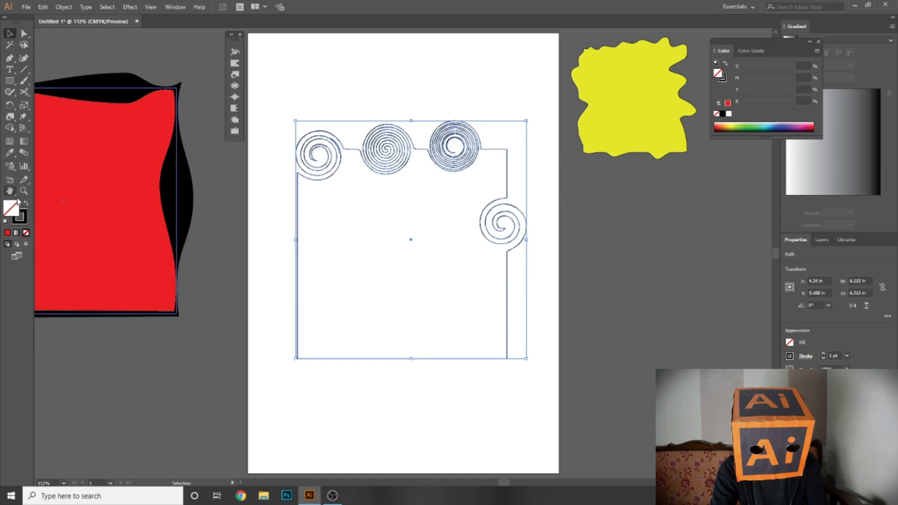
- Try freehand Twirl strokes along the outlined square's left and top edges, and undo them
left_click(235, 74)
mouse_move(301, 331)
left_mouse_down()
mouse_move(283, 252)
mouse_move(301, 227)
mouse_move(302, 191)
mouse_move(305, 202)
mouse_move(412, 139)
mouse_move(529, 185)
mouse_move(513, 255)
mouse_move(511, 243)
mouse_move(500, 365)
mouse_move(498, 357)
mouse_move(423, 370)
mouse_move(397, 346)
mouse_move(337, 325)
mouse_move(349, 295)
mouse_move(336, 254)
mouse_move(321, 231)
left_mouse_up()
key("ctrl+z")
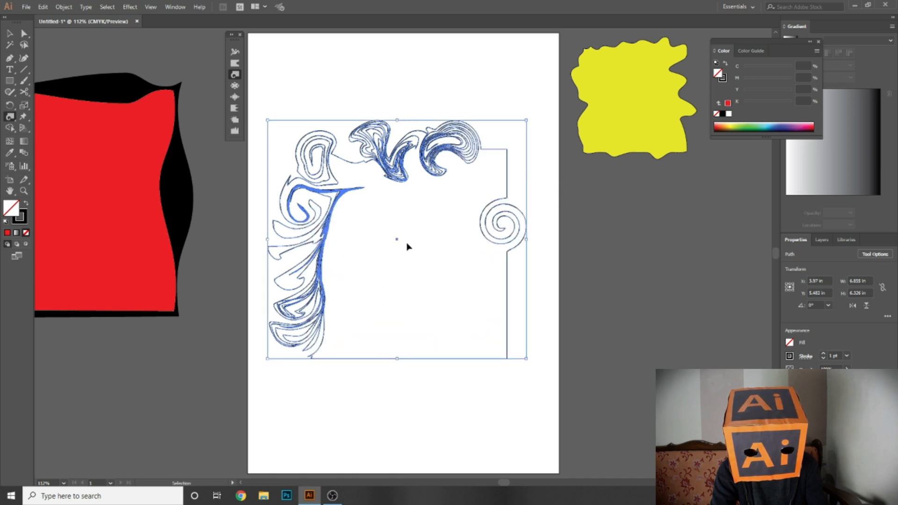
key("ctrl+z")
key("ctrl+z")
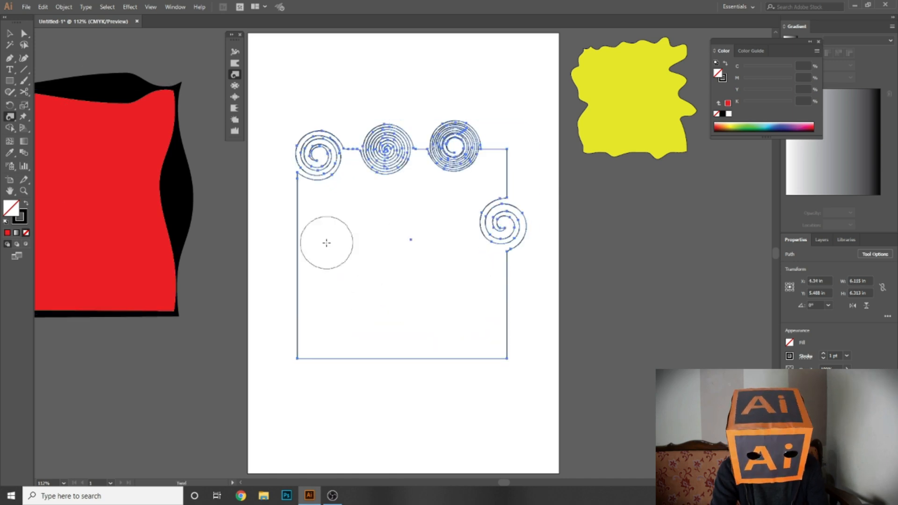
- Remove the twirled square from the artboard and draw a red circle about 2.77 in in diameter in its place
key("ctrl+z")
key("ctrl+z")
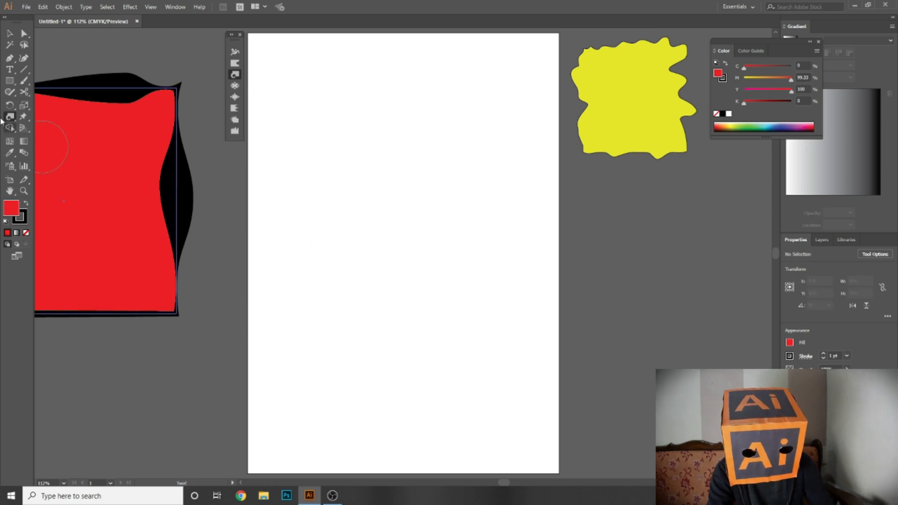
left_click_drag(10, 82, 44, 103)
left_click_drag(374, 177, 449, 283)
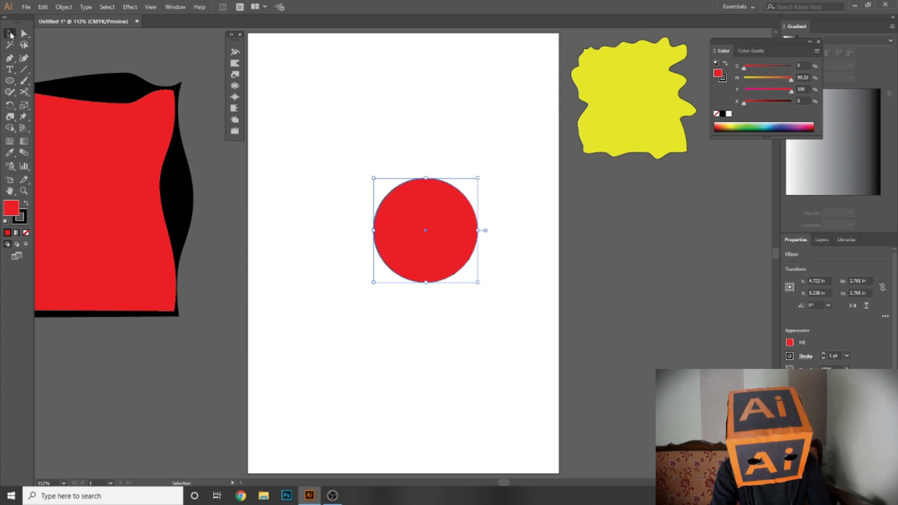
- Scale the red circle down and twirl it into two adjoining spirals, one at lower right and one at upper left
key("ctrl+equal")
key("ctrl+equal")
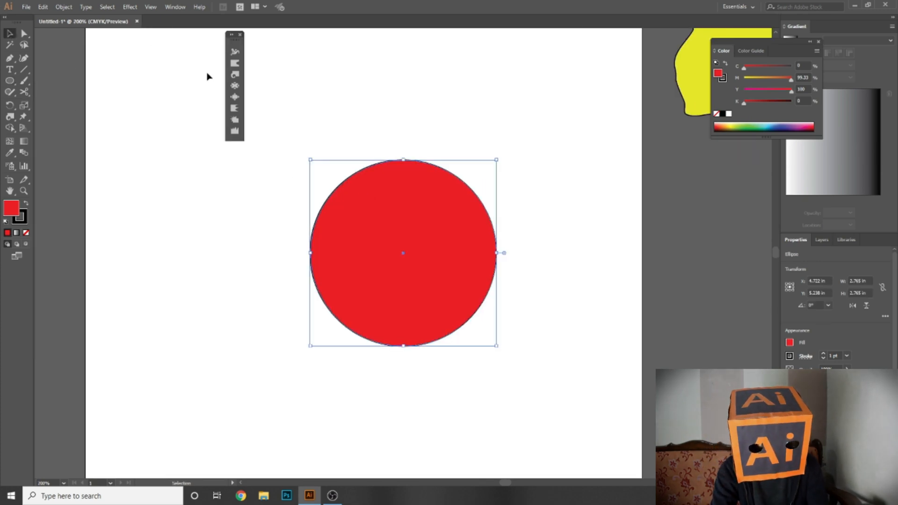
left_click(238, 75)
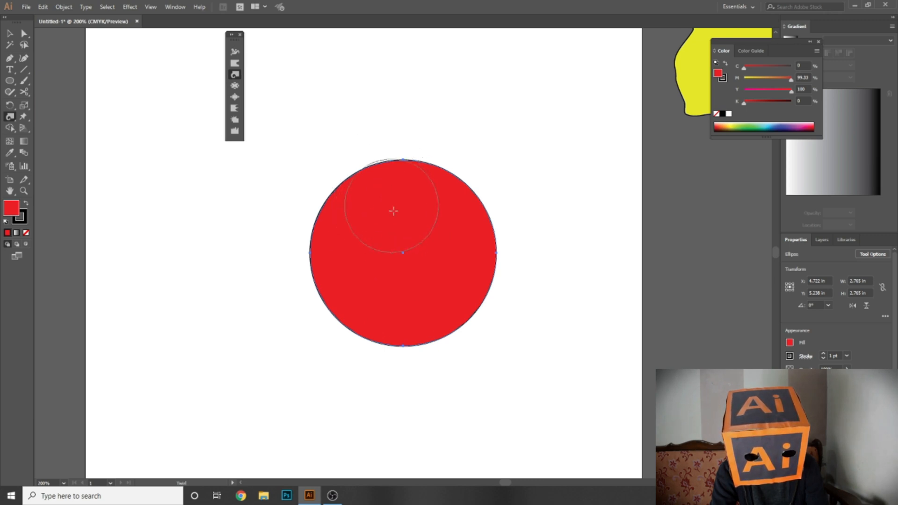
key("v")
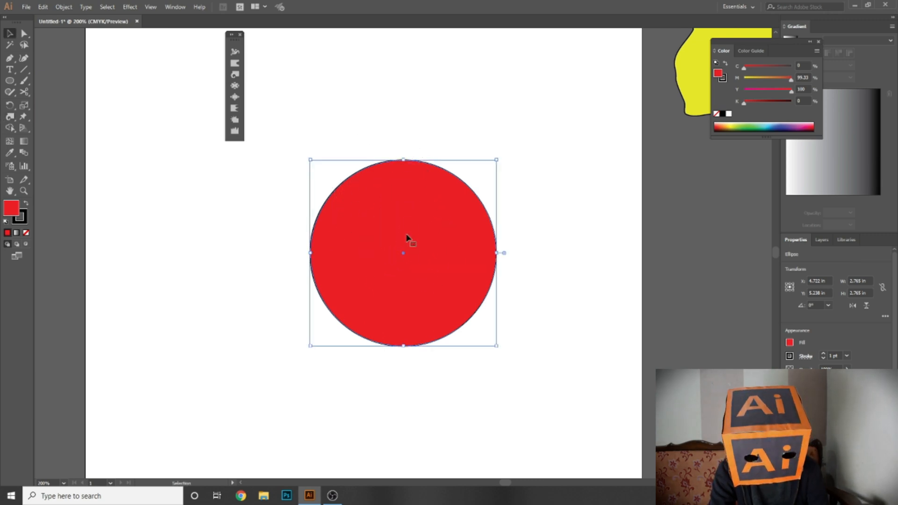
left_click_drag(496, 160, 448, 208)
left_click_drag(445, 277, 444, 276)
left_click_drag(376, 241, 376, 240)
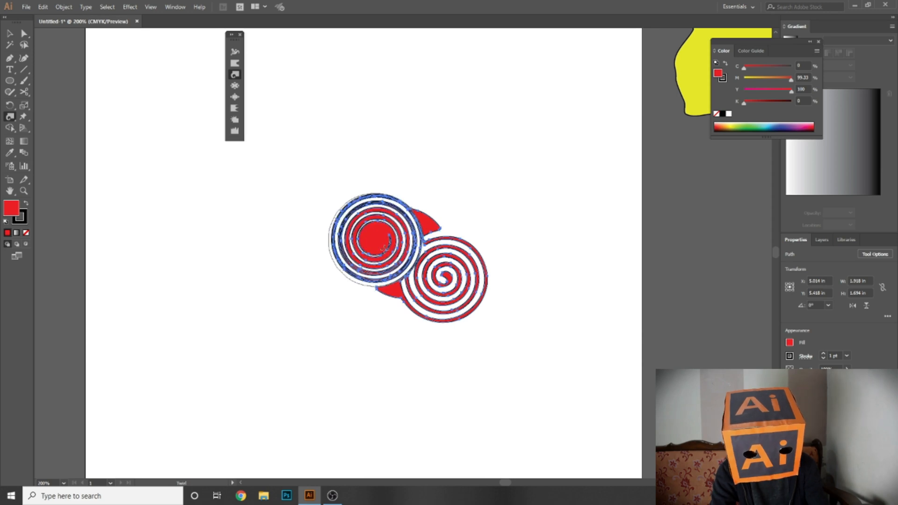
- Enlarge the double-spiral shape to about 6.5 in wide and remove its stroke
scroll(581, 252, "down", 3)
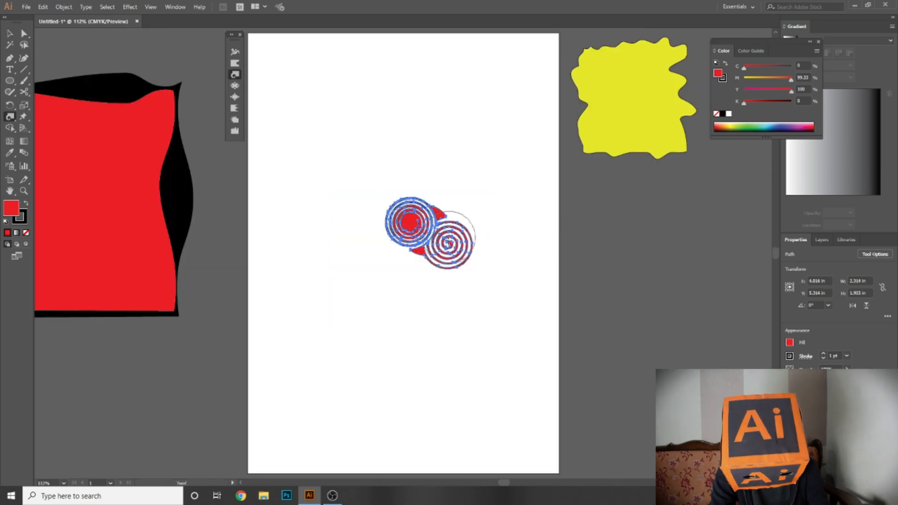
key("v")
left_click_drag(366, 179, 492, 281)
left_click_drag(473, 196, 512, 133)
left_click(26, 221)
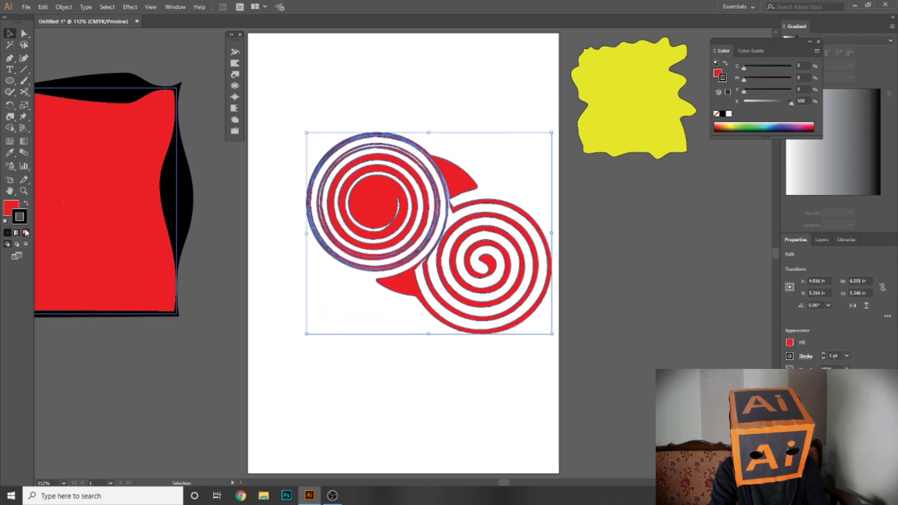
left_click(25, 233)
left_click(398, 404)
- Move the double-spiral shape off the artboard to the area below the yellow shape and deselect it
left_click_drag(434, 280, 528, 407)
left_click_drag(478, 290, 644, 207)
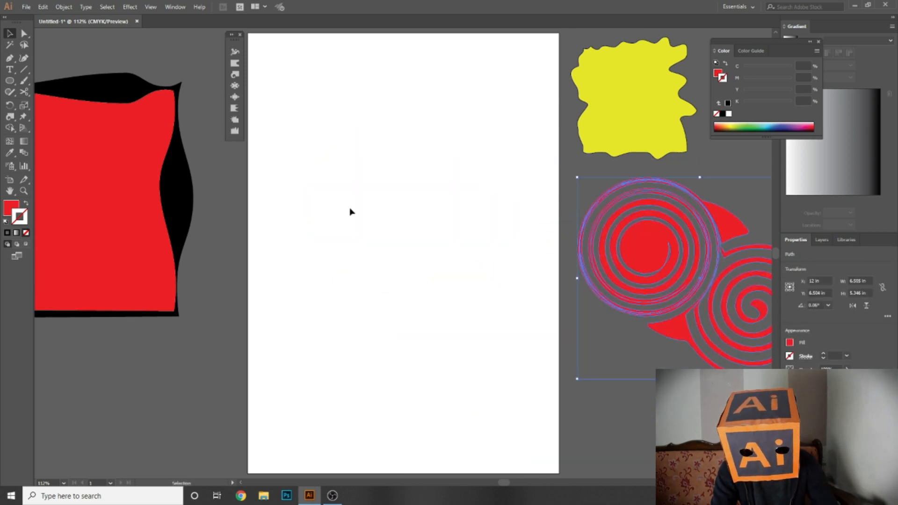
left_click(350, 212)
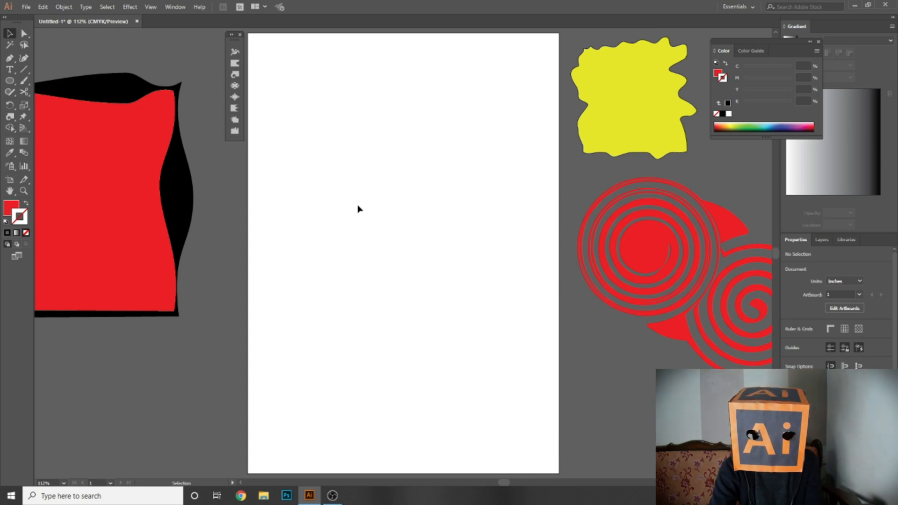
- Review the Twirl tool's options, including its brush dimensions and twirl rate, without changing them
left_click(231, 74)
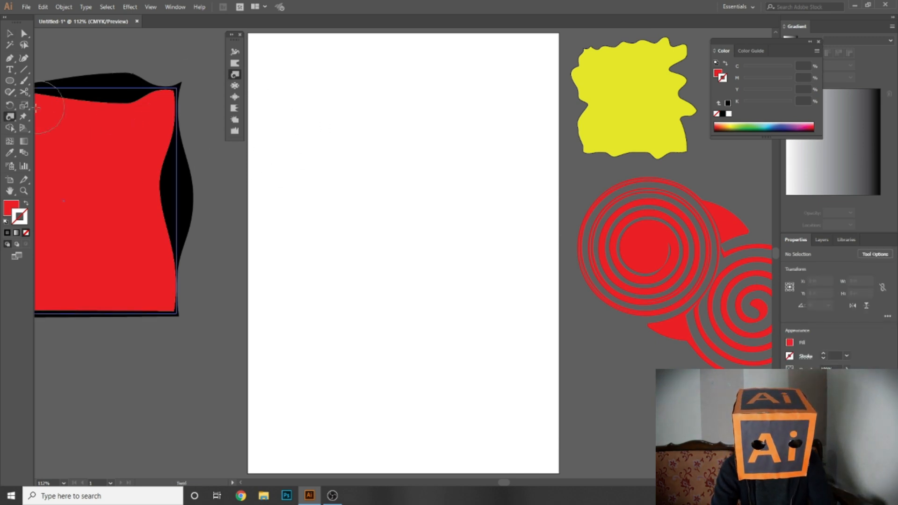
double_click(8, 118)
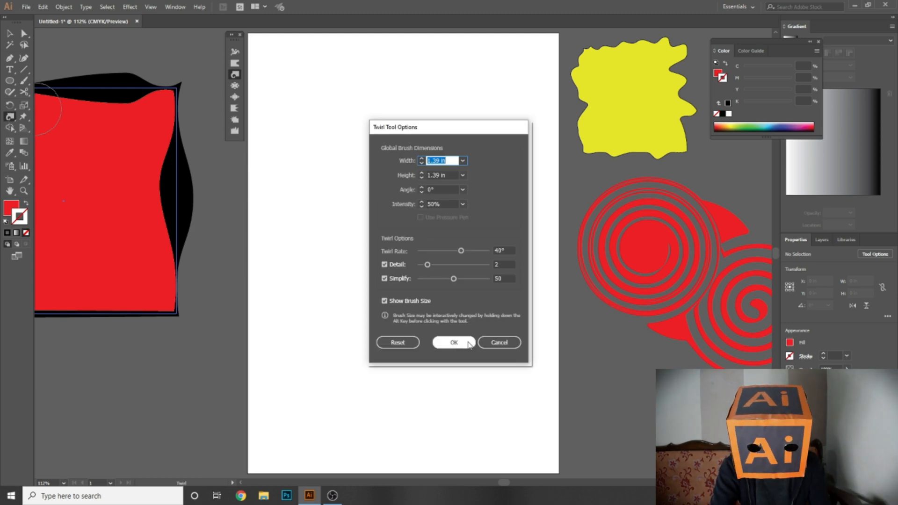
left_click(499, 343)
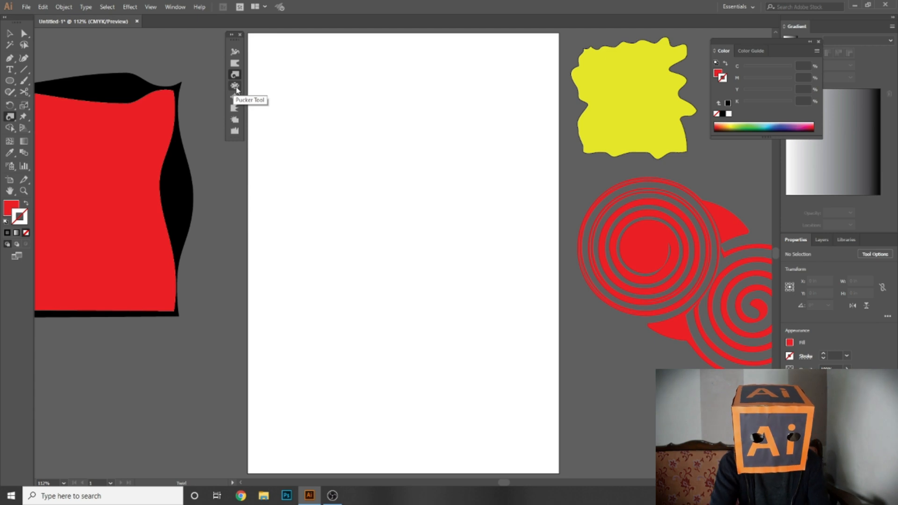
- Draw a red circle about 3.31 in in diameter and pucker its upper part inward with Pucker tool strokes
left_click(8, 82)
left_click_drag(345, 224, 470, 349)
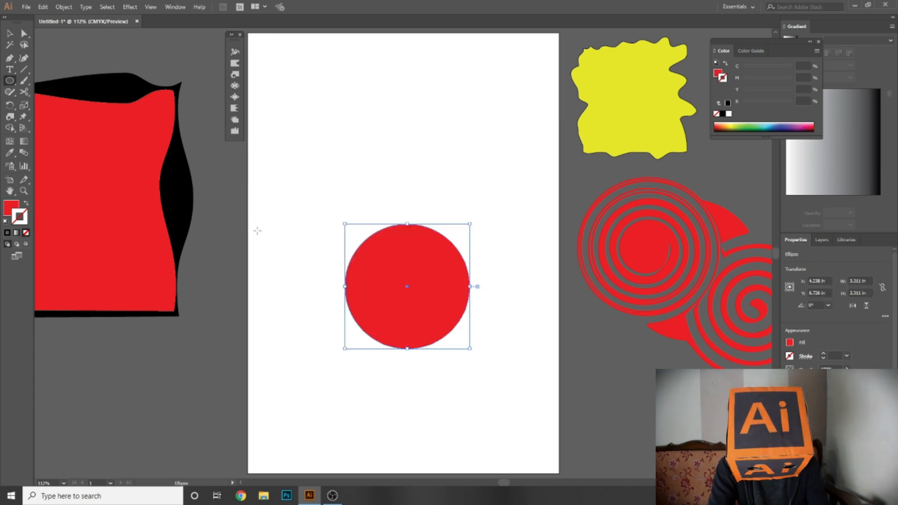
left_click(234, 87)
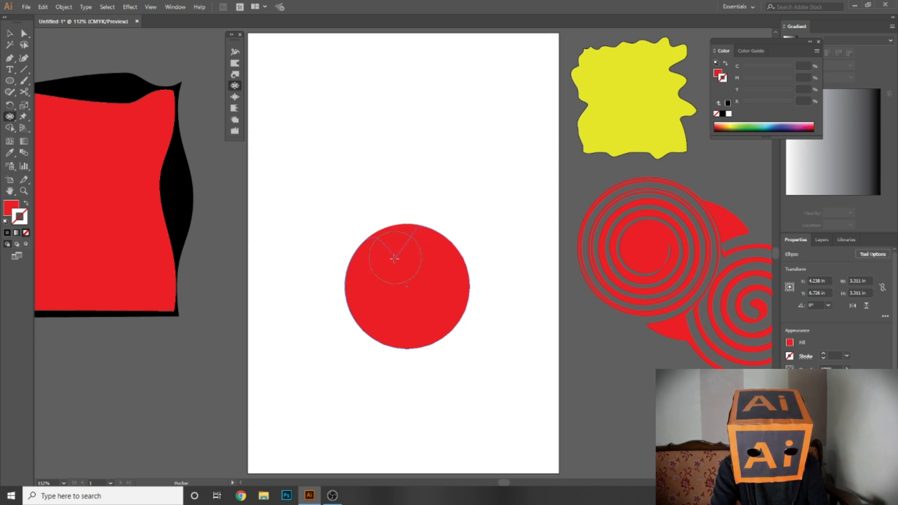
left_click_drag(371, 260, 382, 262)
mouse_move(452, 237)
left_mouse_down()
mouse_move(452, 261)
mouse_move(403, 243)
mouse_move(411, 265)
left_mouse_up()
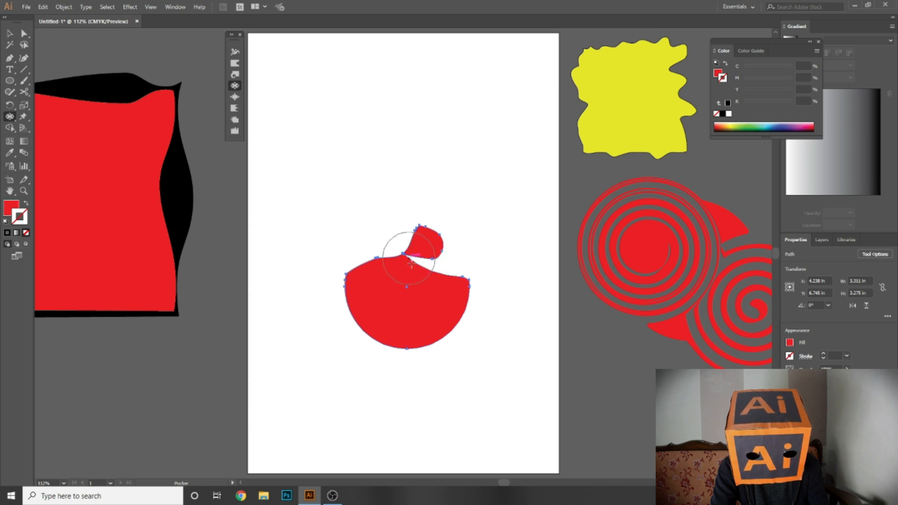
- Undo the Pucker tool strokes to restore the plain red circle
key("ctrl+equal")
key("ctrl+equal")
key("ctrl+equal")
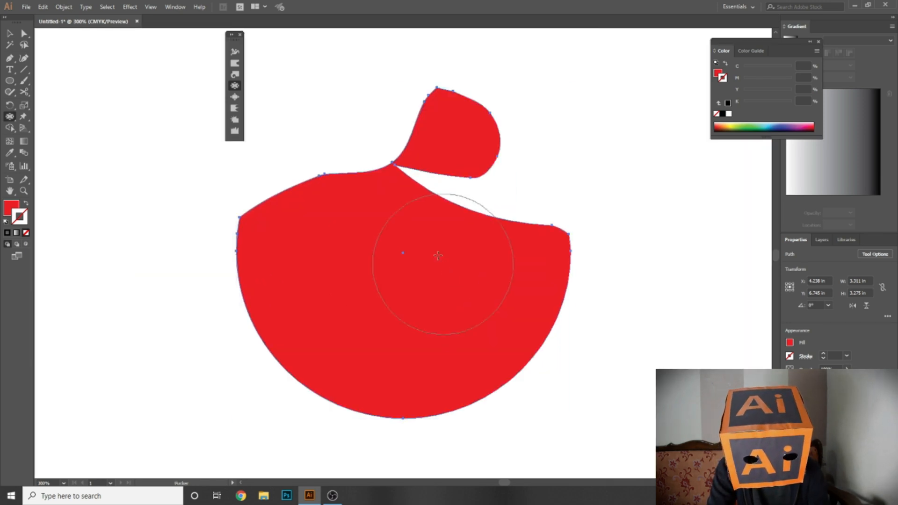
key("ctrl+z")
key("ctrl+z")
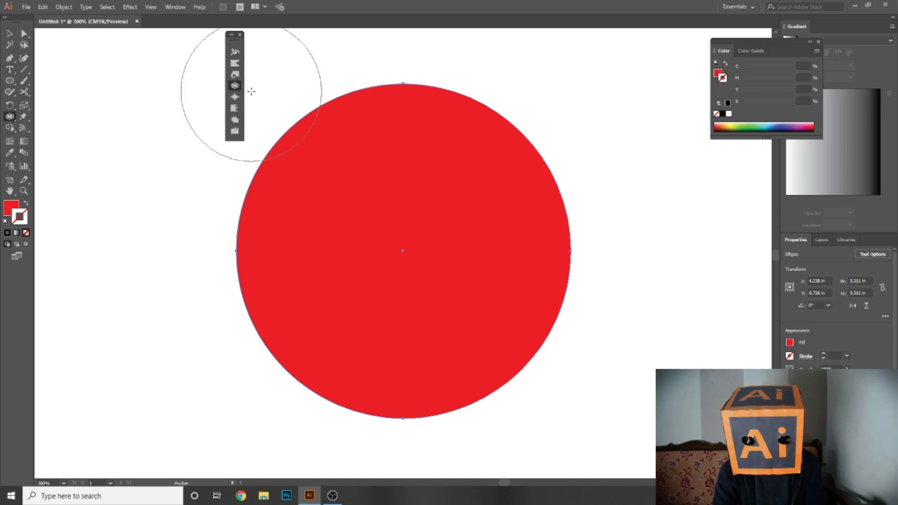
- Pucker the red circle's edges inward to its center from four sides, forming a four-petal shape, and deselect it
mouse_move(253, 170)
left_mouse_down()
mouse_move(321, 218)
mouse_move(558, 257)
mouse_move(470, 241)
mouse_move(470, 250)
mouse_move(448, 250)
mouse_move(434, 232)
mouse_move(407, 247)
left_mouse_up()
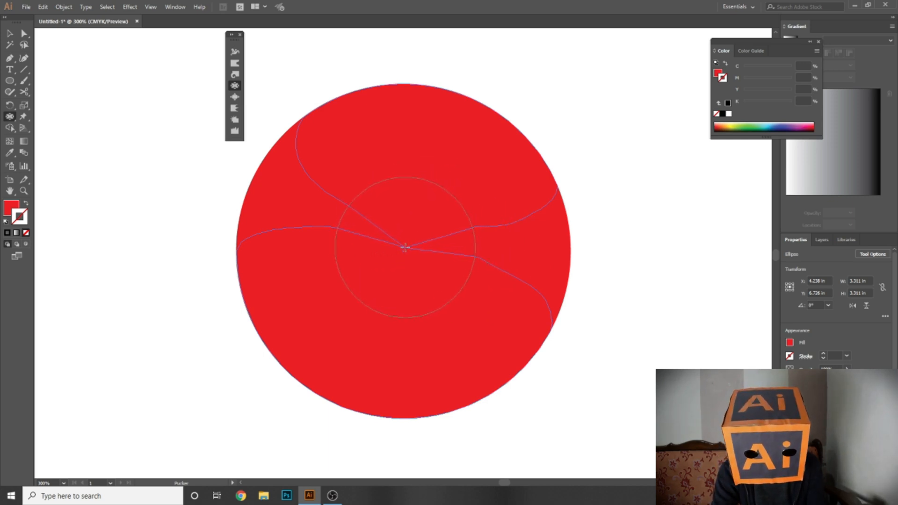
left_click_drag(405, 247, 406, 247)
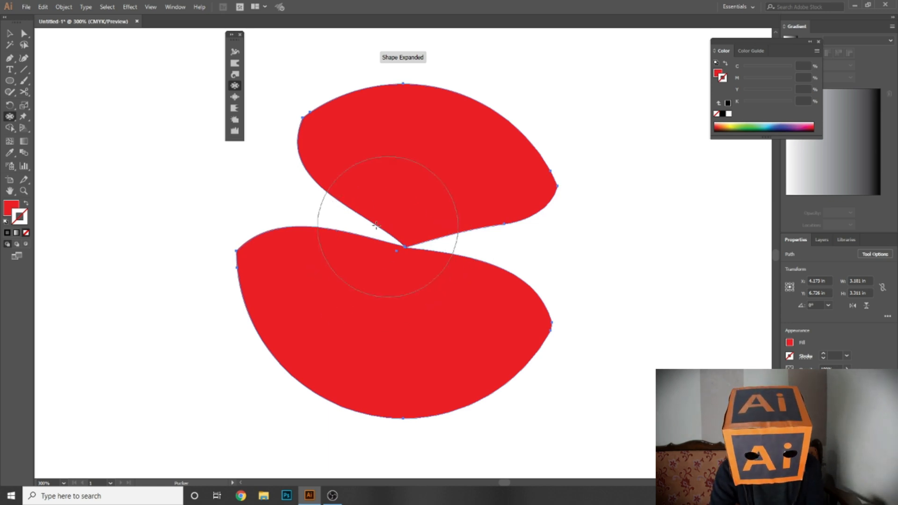
mouse_move(357, 415)
left_mouse_down()
mouse_move(442, 105)
mouse_move(392, 239)
mouse_move(405, 246)
left_mouse_up()
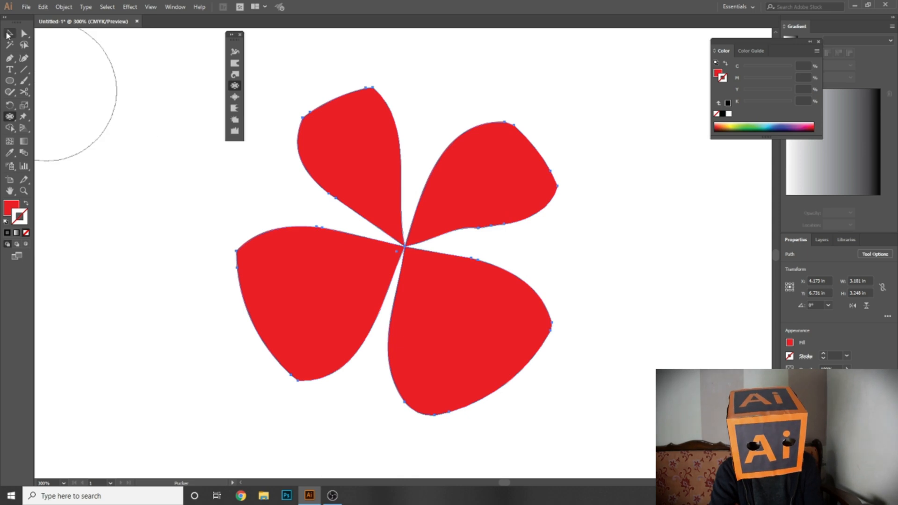
left_click(9, 34)
left_click(220, 211)
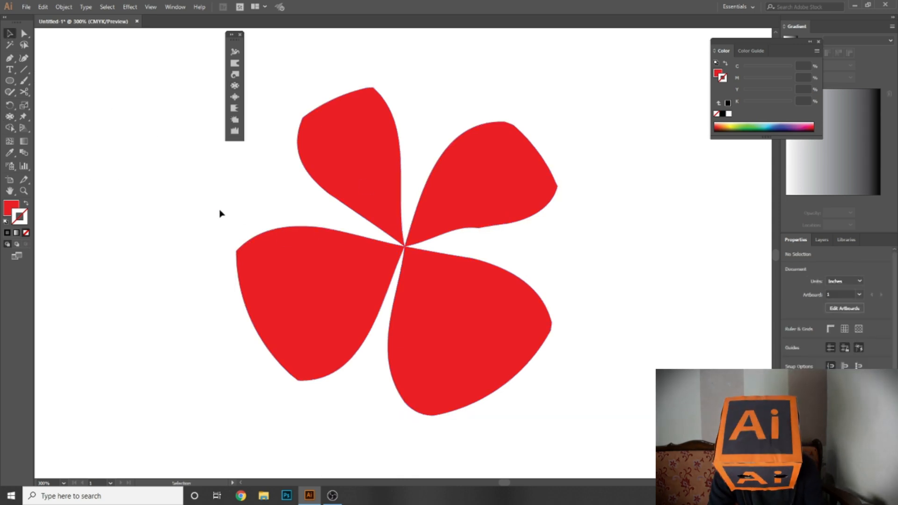
- Delete the four-petal shape and review the Pucker tool's options without changing them
key("ctrl+0")
left_click(386, 242)
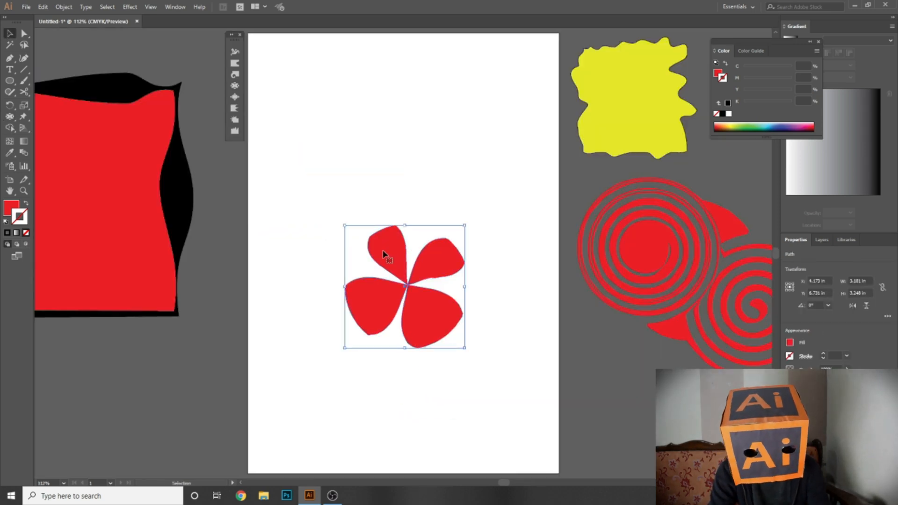
key("Delete")
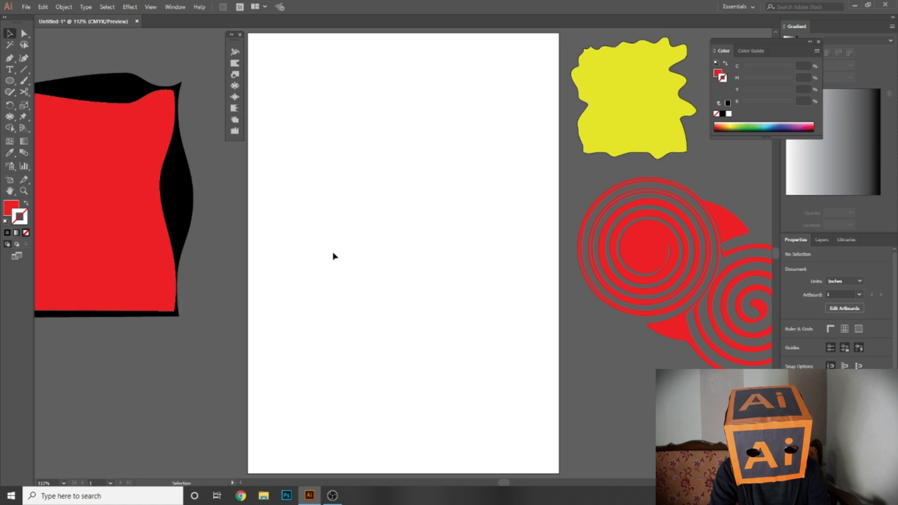
double_click(235, 89)
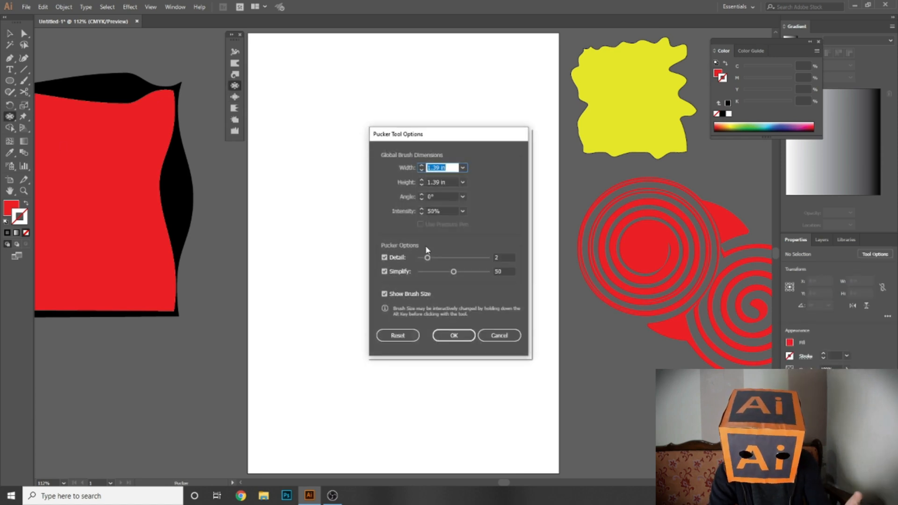
left_click(500, 336)
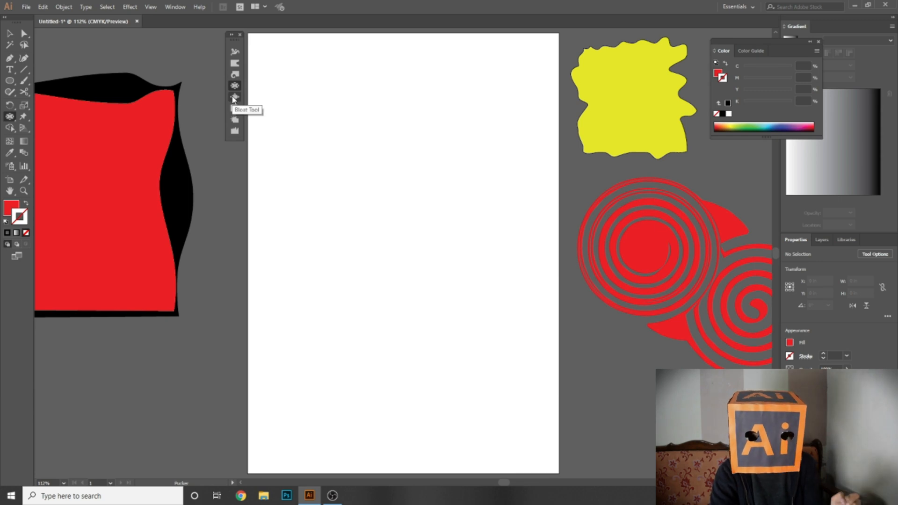
- Draw a red circle about 3.98 in in diameter and bloat bulges out of its top and upper-right edge
left_click(9, 81)
left_click_drag(337, 138, 444, 289)
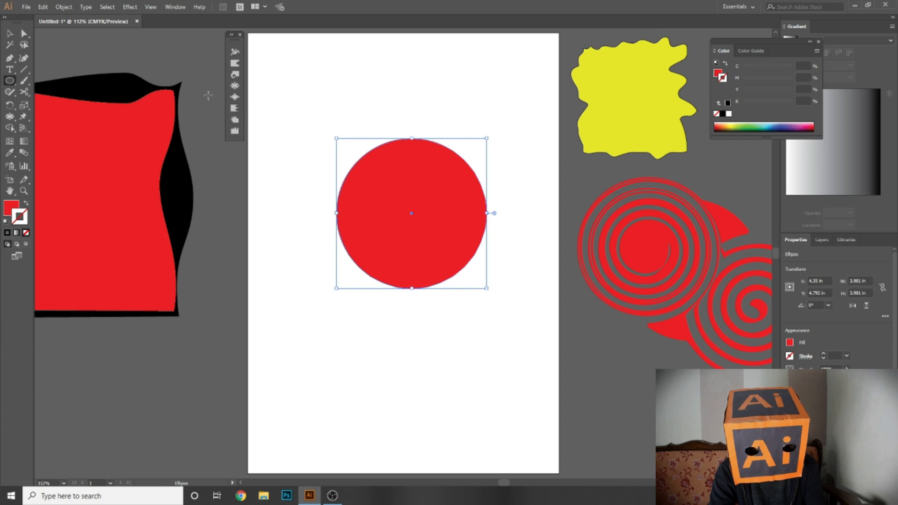
left_click(235, 97)
left_click_drag(411, 138, 411, 156)
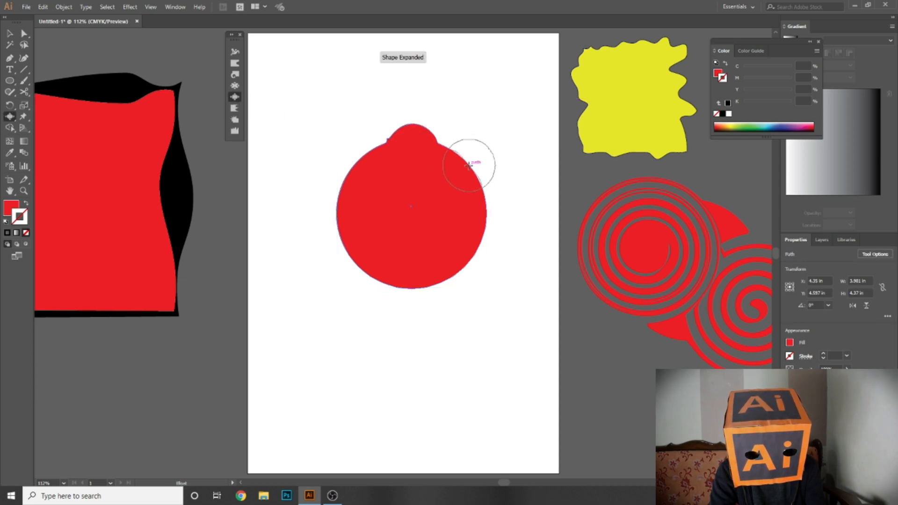
left_click(469, 164)
key("v")
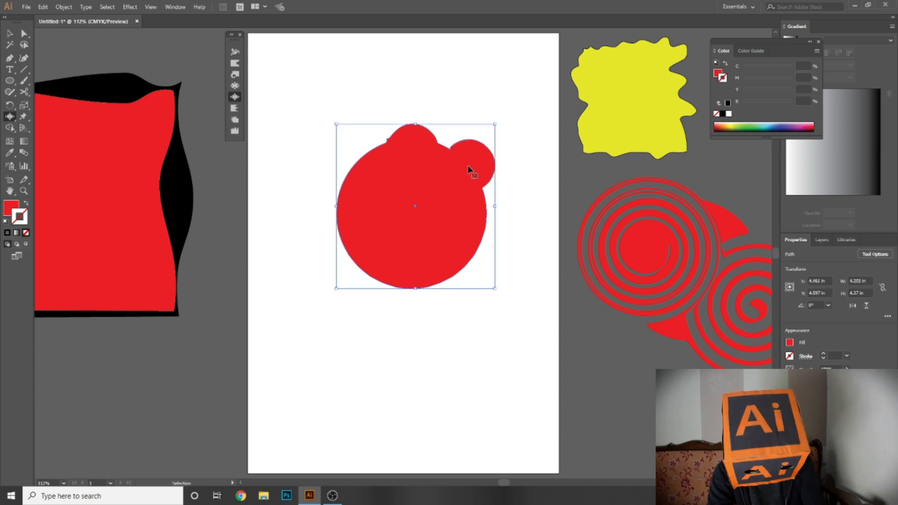
- Undo both bloat bulges and apply a new Bloat tool stroke at the circle's upper-right edge
key("ctrl+z")
key("ctrl+z")
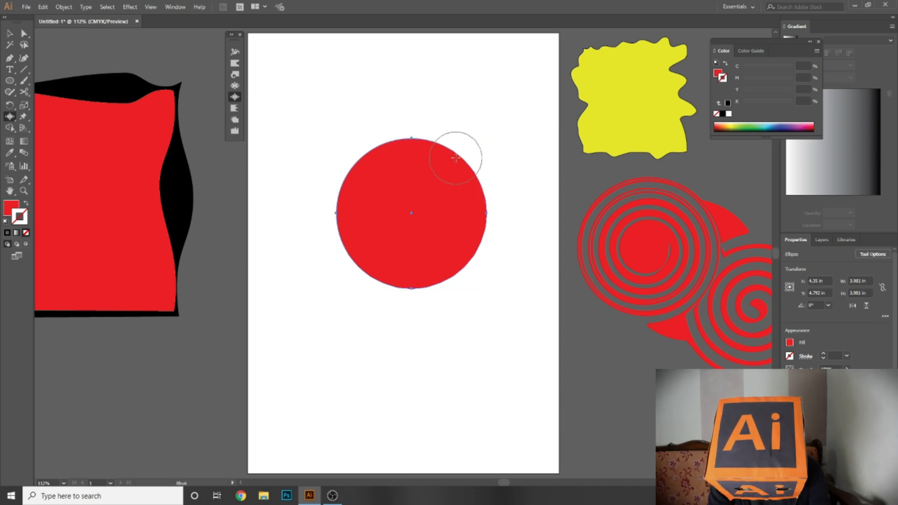
key("ctrl+equal")
key("ctrl+equal")
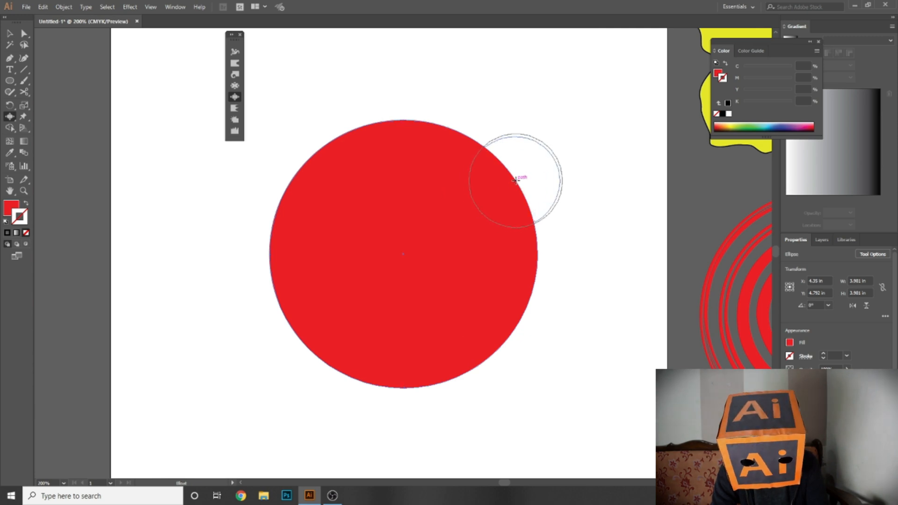
mouse_move(515, 181)
left_mouse_down()
mouse_move(469, 197)
mouse_move(497, 177)
mouse_move(528, 193)
mouse_move(547, 279)
mouse_move(574, 256)
mouse_move(581, 218)
mouse_move(565, 191)
mouse_move(537, 176)
mouse_move(493, 198)
mouse_move(540, 230)
mouse_move(562, 157)
mouse_move(488, 118)
mouse_move(444, 143)
mouse_move(486, 163)
mouse_move(482, 112)
mouse_move(422, 112)
mouse_move(398, 181)
mouse_move(432, 185)
mouse_move(376, 131)
mouse_move(323, 173)
mouse_move(321, 213)
mouse_move(338, 188)
mouse_move(287, 213)
mouse_move(301, 233)
mouse_move(387, 216)
mouse_move(402, 201)
mouse_move(457, 184)
left_mouse_up()
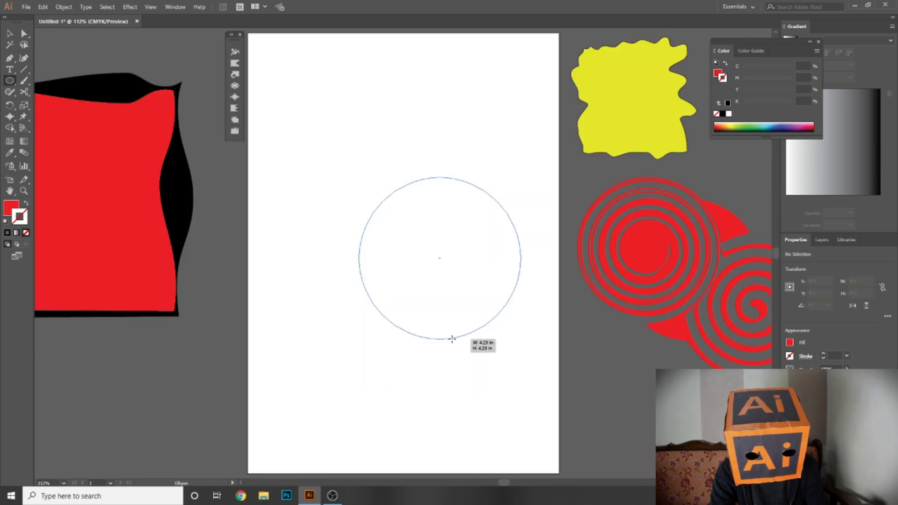
- Draw a red circle about 4.29 in in diameter and bloat bulges along its top and left side and notches into its right side
left_click_drag(452, 339, 452, 339)
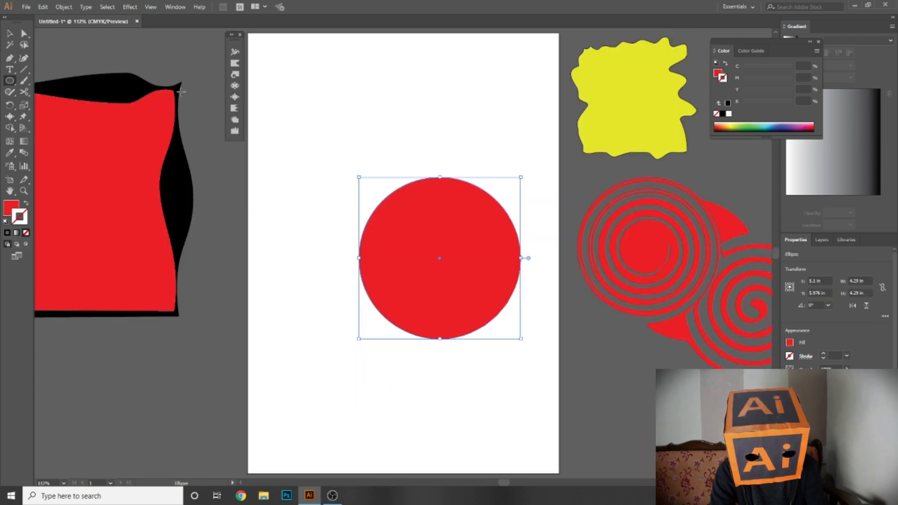
left_click(234, 97)
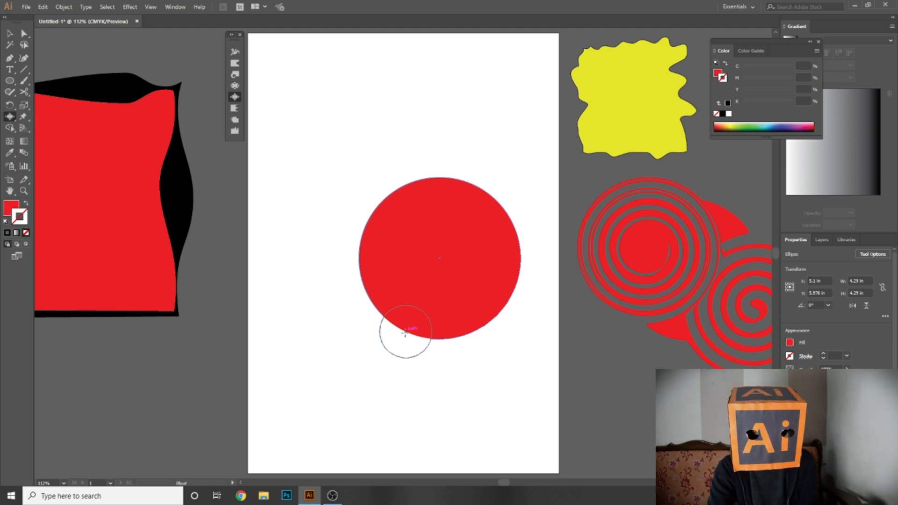
left_click(405, 333)
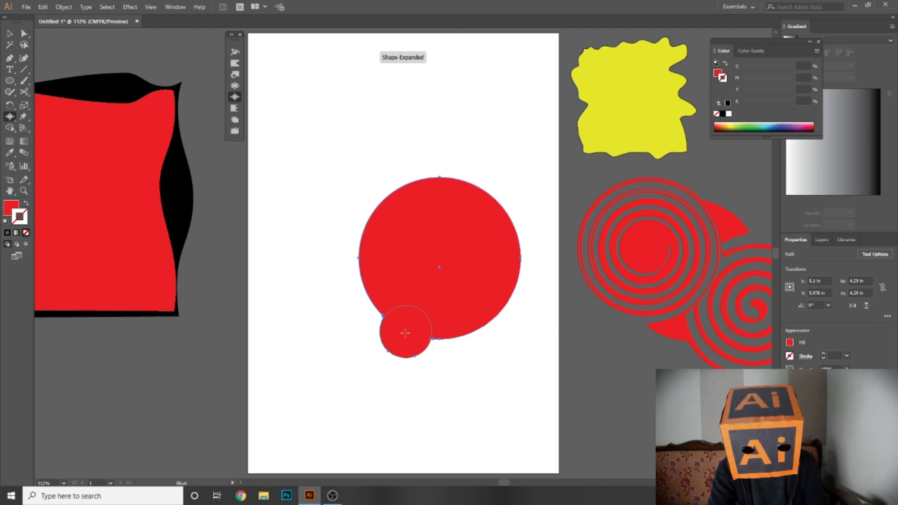
left_click(379, 205)
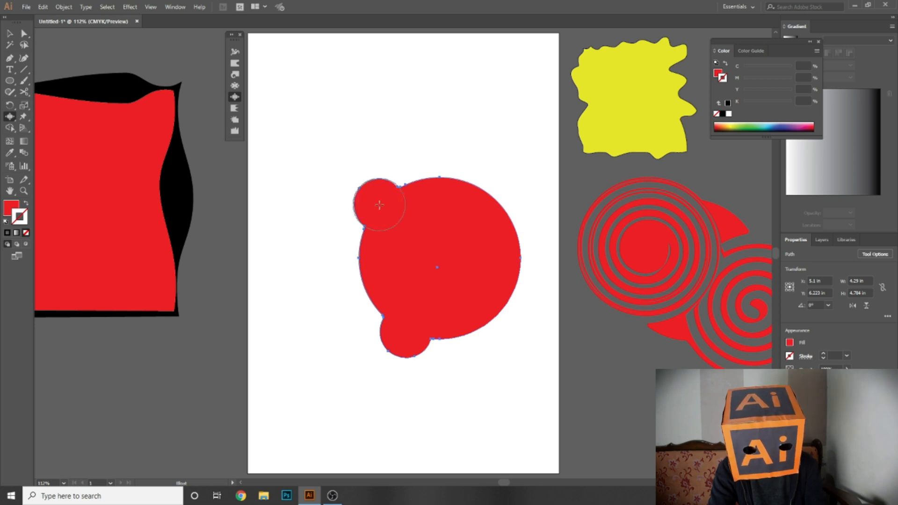
left_click(458, 185)
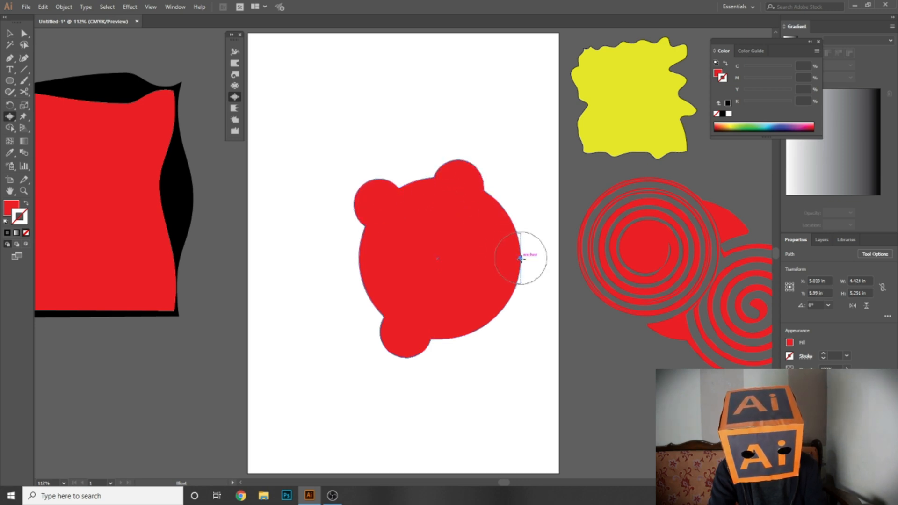
left_click(521, 259)
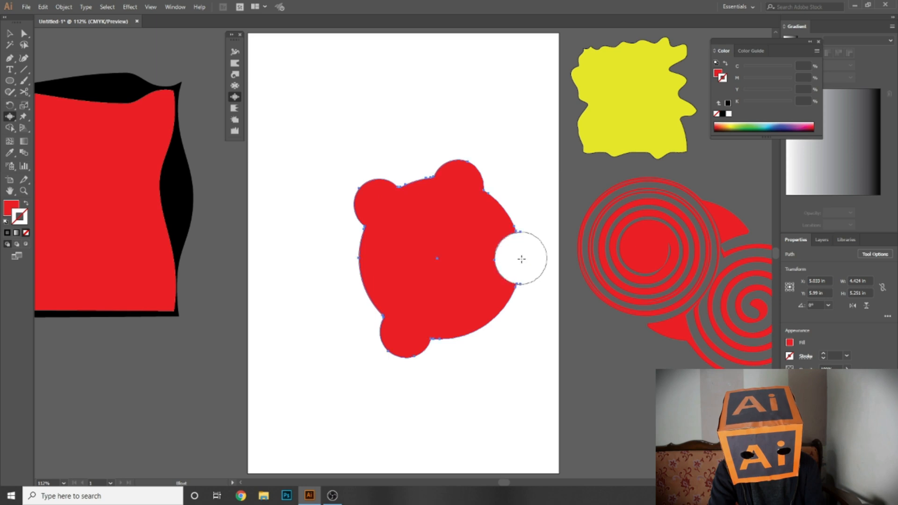
left_click(477, 335)
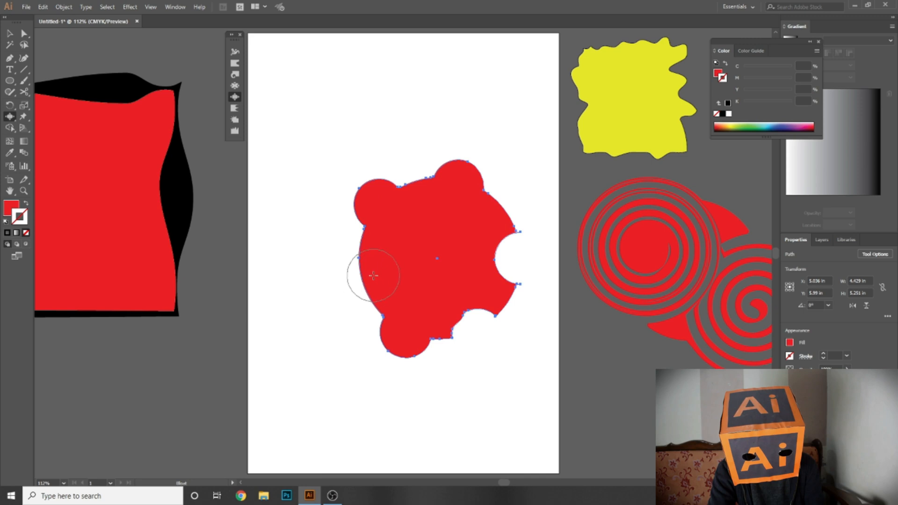
left_click(433, 281, "ctrl")
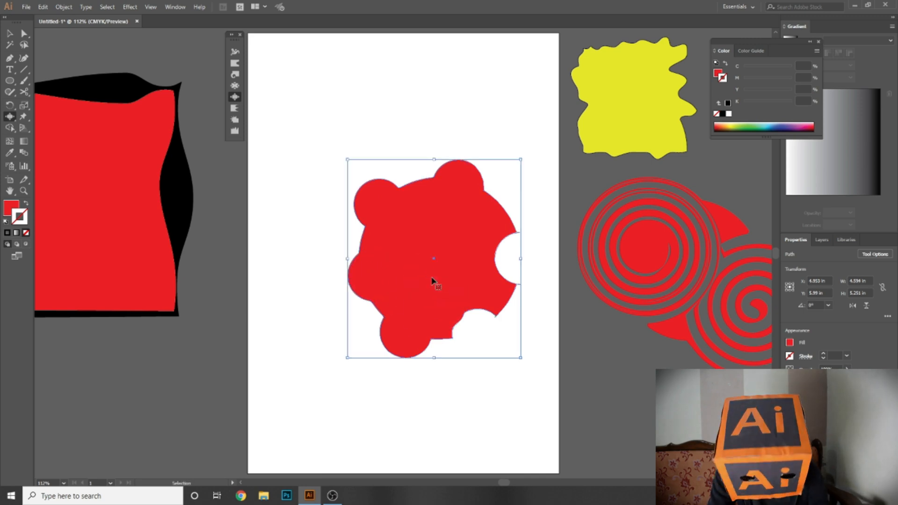
- Undo the bloat strokes except the upper-left and lower-left bulges, and bloat a notch into the upper-right edge and a bulge at the top
key("ctrl+equal")
key("ctrl+equal")
key("ctrl+equal")
mouse_move(443, 179)
left_mouse_down()
mouse_move(491, 299)
mouse_move(282, 225)
left_mouse_up()
key("ctrl+z")
key("ctrl+z")
key("ctrl+z")
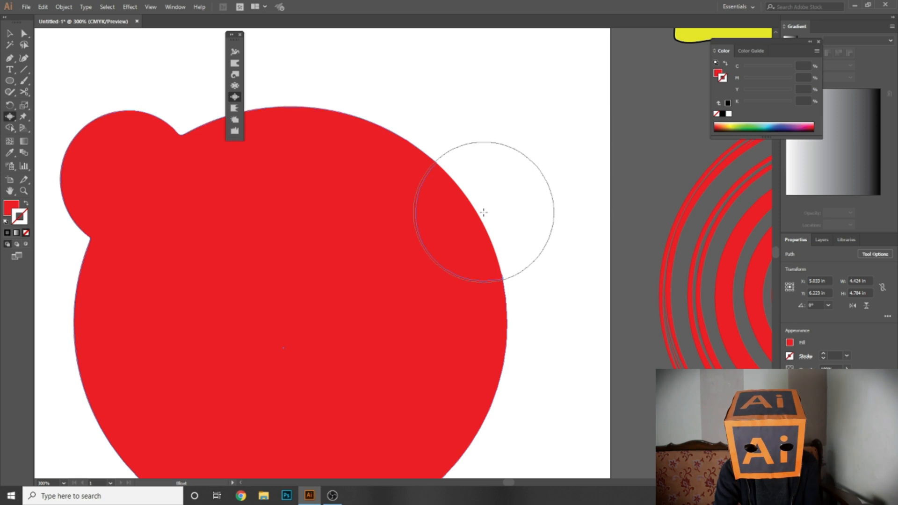
left_click(484, 213)
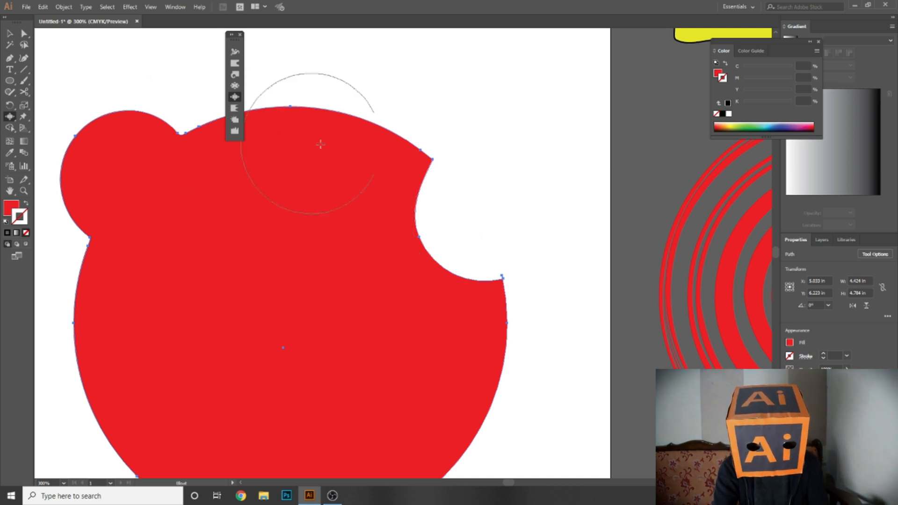
left_click_drag(347, 136, 357, 130)
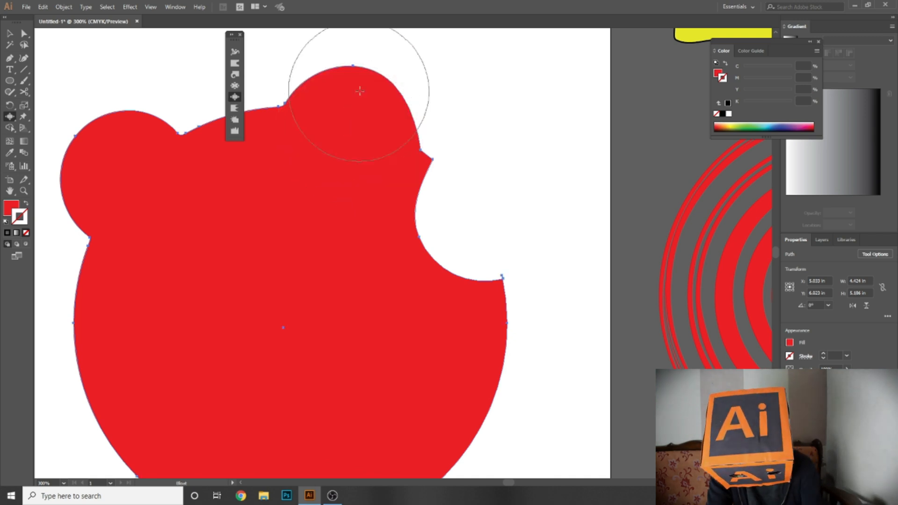
- Undo all remaining bloat strokes to restore the plain red circle
key("ctrl+0")
key("ctrl+z")
key("ctrl+z")
key("ctrl+z")
key("ctrl+z")
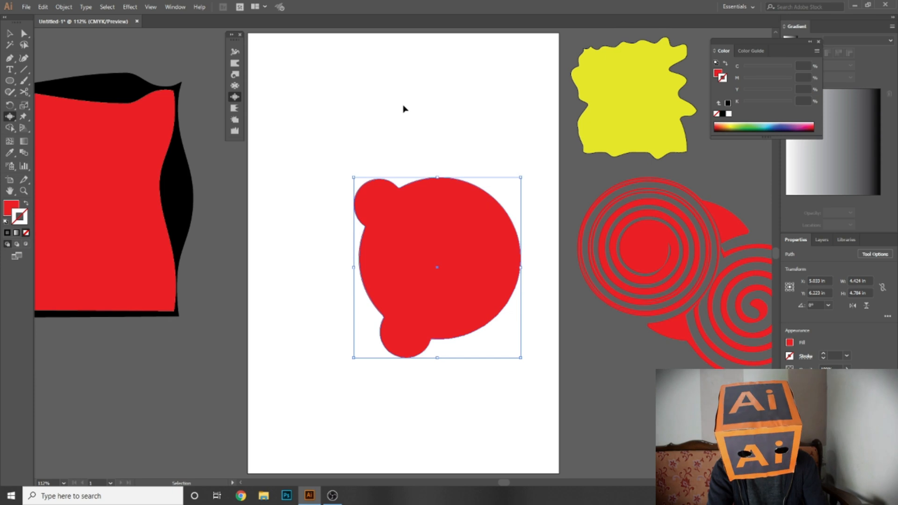
key("space")
left_click_drag(359, 185, 277, 140)
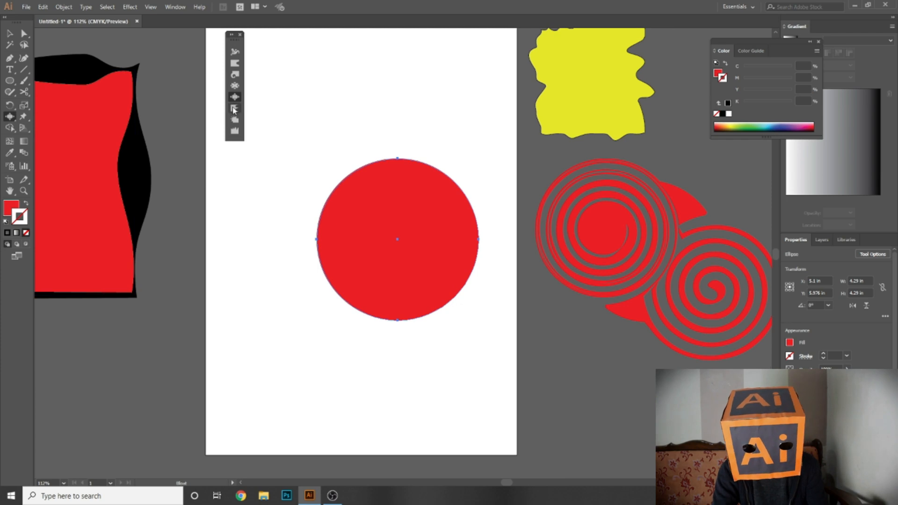
- Pull pointed scallops outward from the circle's upper-right, upper-left and left edges with the Scallop tool
scroll(401, 165, "up", 2)
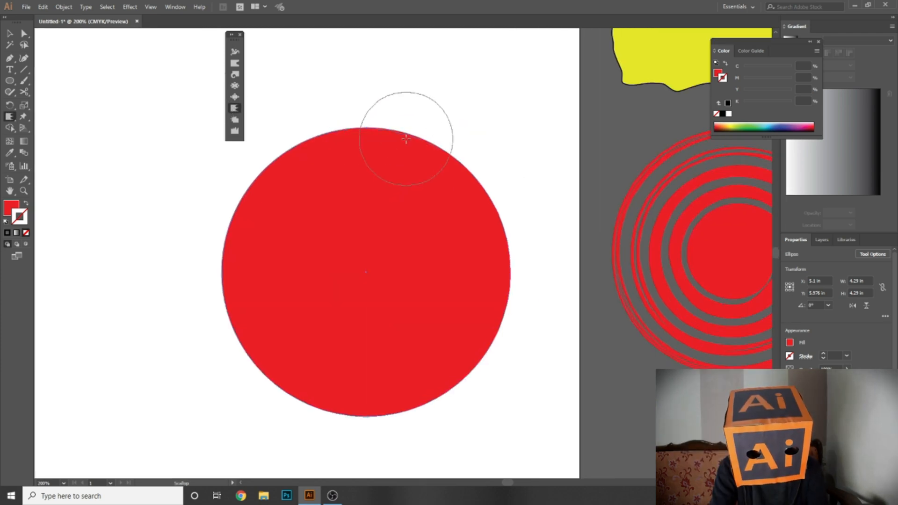
mouse_move(407, 139)
left_mouse_down()
mouse_move(400, 215)
mouse_move(416, 101)
left_mouse_up()
left_click_drag(281, 141, 267, 129)
left_click_drag(257, 221, 177, 233)
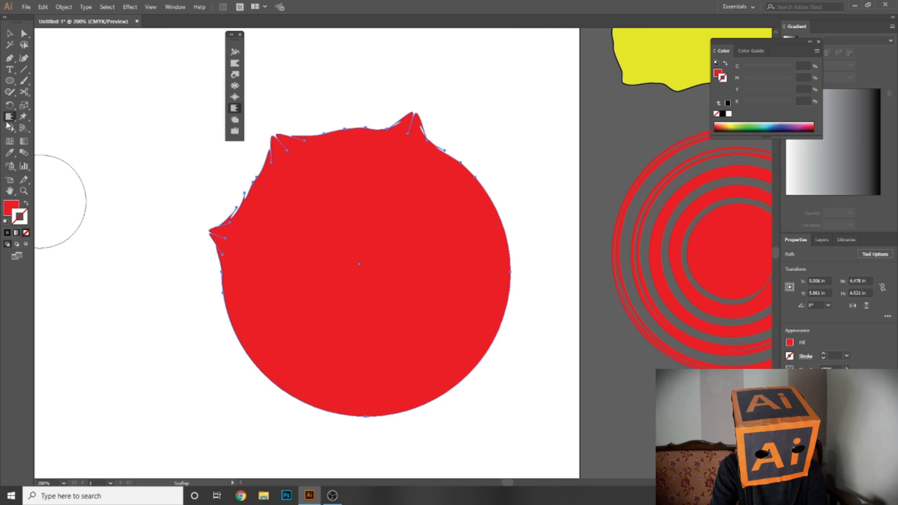
- Set the Scallop tool's brush intensity to 80%
double_click(9, 118)
left_click(458, 194)
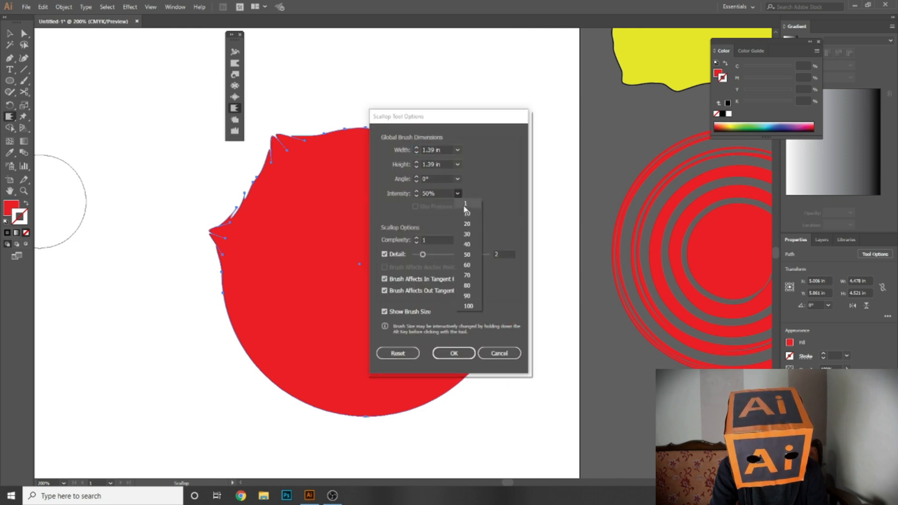
left_click(469, 287)
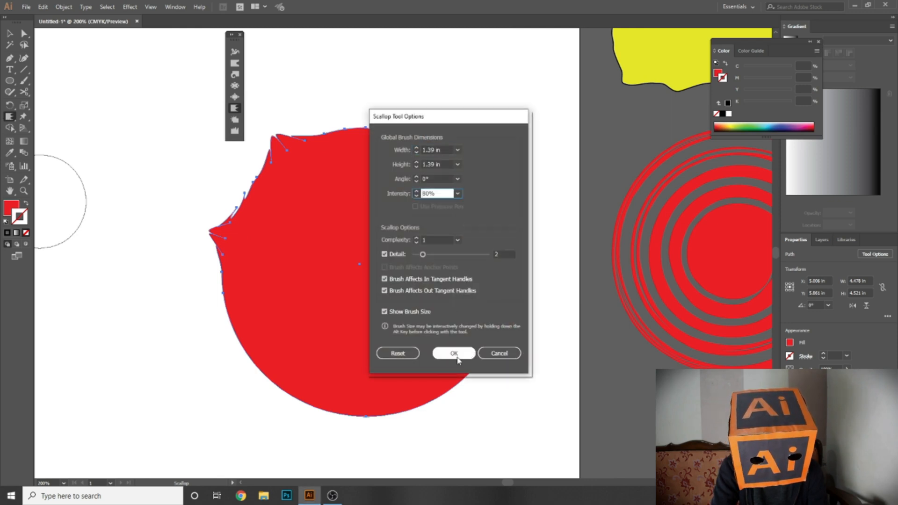
left_click(453, 354)
- Scallop the circle's whole outline into a ragged, feathery edge and deselect the shape
mouse_move(258, 342)
left_mouse_down()
mouse_move(200, 356)
mouse_move(237, 315)
mouse_move(209, 294)
mouse_move(181, 285)
mouse_move(178, 294)
left_mouse_up()
mouse_move(281, 169)
left_mouse_down()
mouse_move(260, 176)
mouse_move(212, 158)
mouse_move(367, 146)
mouse_move(362, 90)
mouse_move(315, 139)
mouse_move(301, 100)
mouse_move(323, 108)
left_mouse_up()
mouse_move(424, 182)
left_mouse_down()
mouse_move(483, 126)
mouse_move(422, 149)
mouse_move(479, 118)
mouse_move(509, 206)
mouse_move(550, 193)
mouse_move(510, 167)
mouse_move(537, 155)
mouse_move(514, 288)
mouse_move(474, 274)
mouse_move(443, 346)
mouse_move(427, 328)
mouse_move(483, 305)
mouse_move(457, 293)
mouse_move(457, 316)
mouse_move(421, 309)
mouse_move(419, 381)
mouse_move(338, 336)
mouse_move(434, 404)
mouse_move(391, 354)
mouse_move(358, 336)
mouse_move(393, 399)
mouse_move(350, 361)
mouse_move(336, 363)
mouse_move(382, 418)
mouse_move(325, 381)
mouse_move(316, 348)
mouse_move(323, 412)
mouse_move(294, 378)
mouse_move(314, 330)
mouse_move(259, 355)
mouse_move(256, 344)
mouse_move(338, 299)
mouse_move(245, 327)
mouse_move(243, 317)
mouse_move(347, 277)
mouse_move(292, 247)
mouse_move(292, 262)
mouse_move(214, 259)
mouse_move(293, 268)
mouse_move(323, 150)
mouse_move(355, 199)
mouse_move(381, 130)
mouse_move(346, 217)
left_mouse_up()
key("v")
left_click(138, 247)
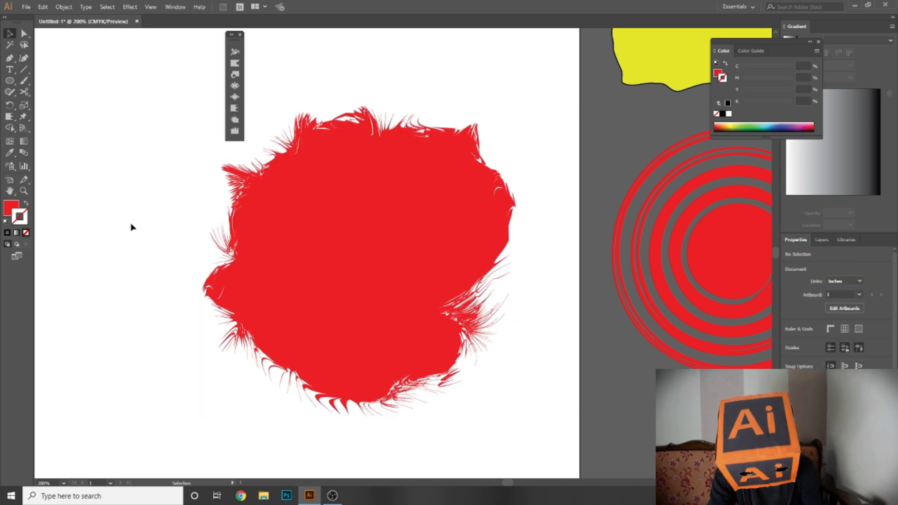
key("ctrl+0")
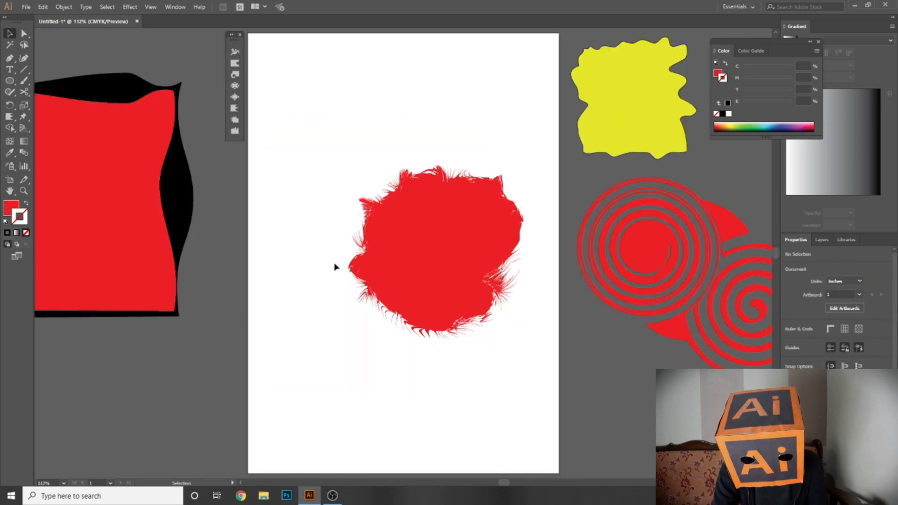
- Move the red scalloped shape beyond the artboard's lower-right corner and fill it with green #21EA34
left_click_drag(440, 247, 650, 400)
double_click(18, 208)
left_click(348, 117)
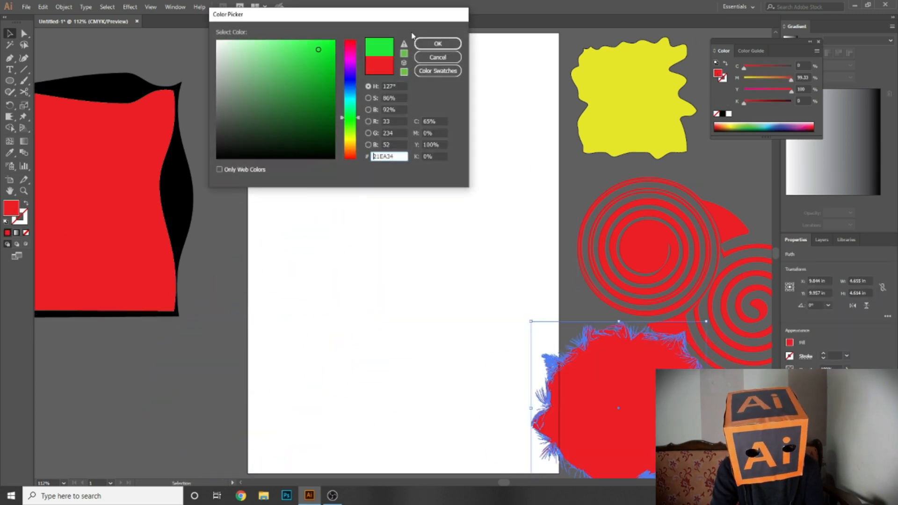
left_click(431, 45)
left_click(453, 207)
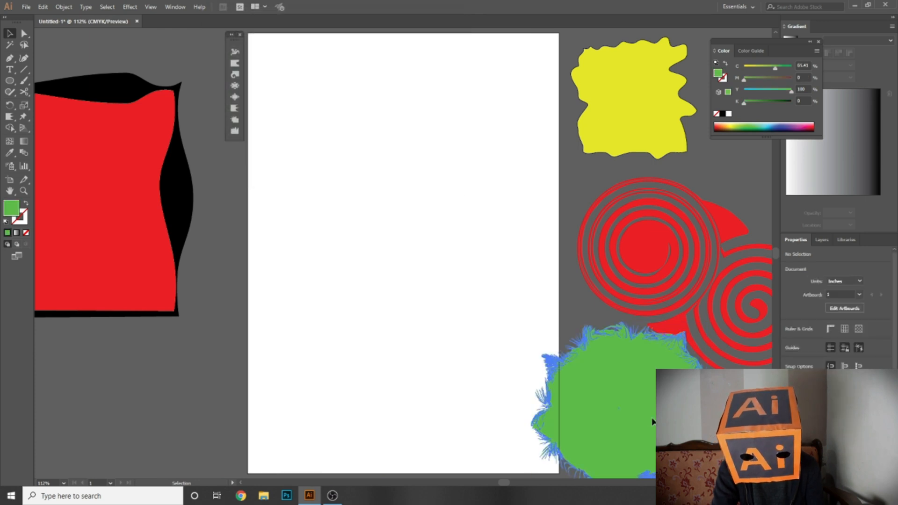
- Bring the green shape onto the artboard to examine its feathery upper edge up close, and return it beyond the lower-right corner
left_click_drag(552, 402, 373, 287)
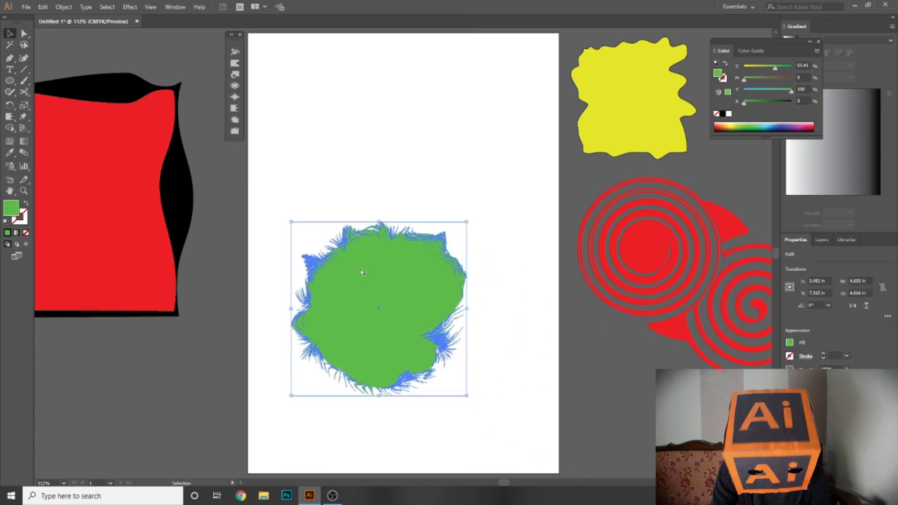
key("ctrl+plus")
key("ctrl+plus")
key("ctrl+plus")
key("ctrl+plus")
left_click_drag(364, 106, 389, 344)
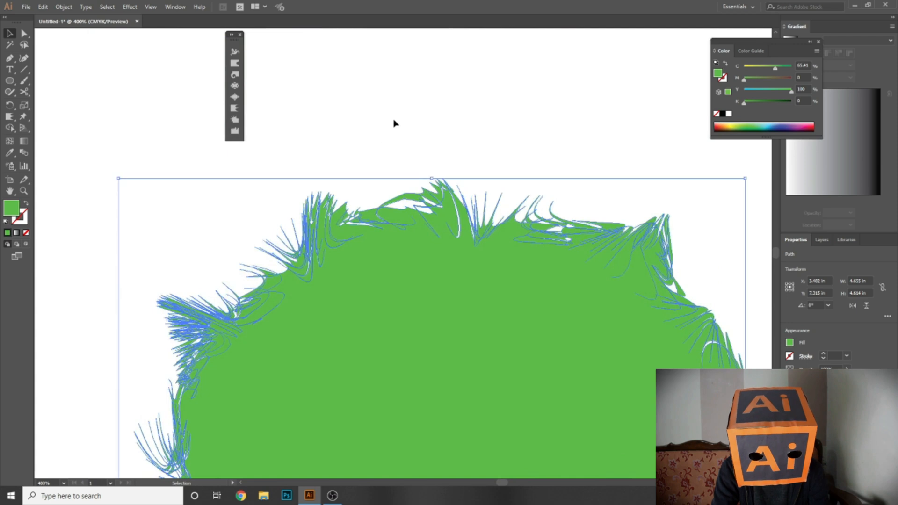
left_click(397, 135)
key("ctrl+0")
left_click_drag(381, 298, 482, 362)
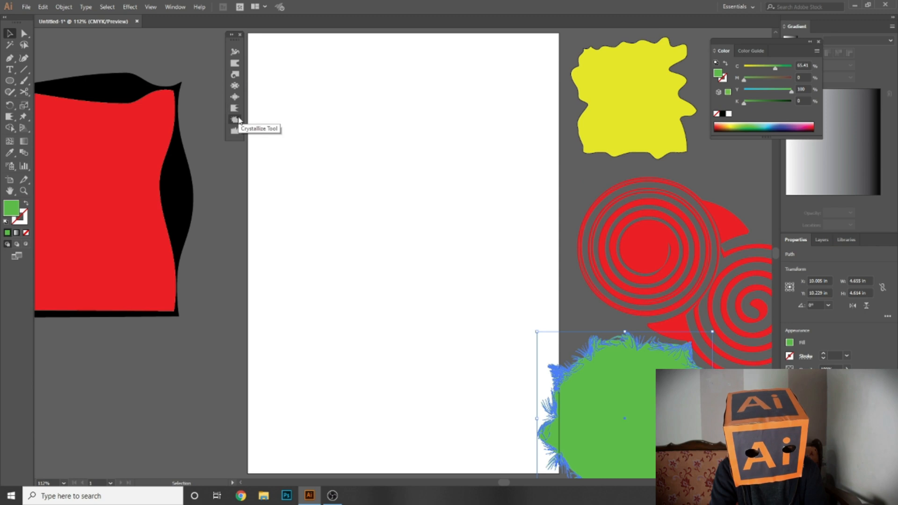
- Draw a circle about 4.5 in across in the middle of the artboard and fill it with orange #E8A123
left_click(9, 80)
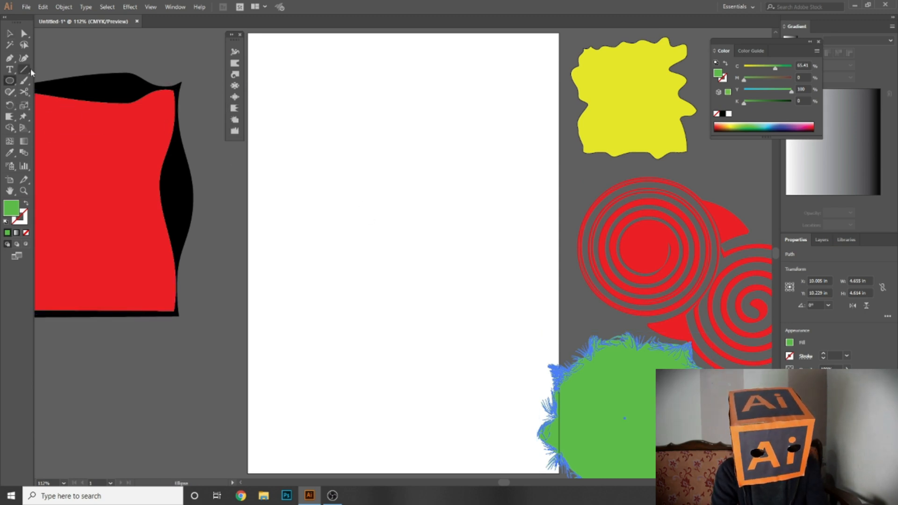
left_click_drag(306, 154, 477, 325)
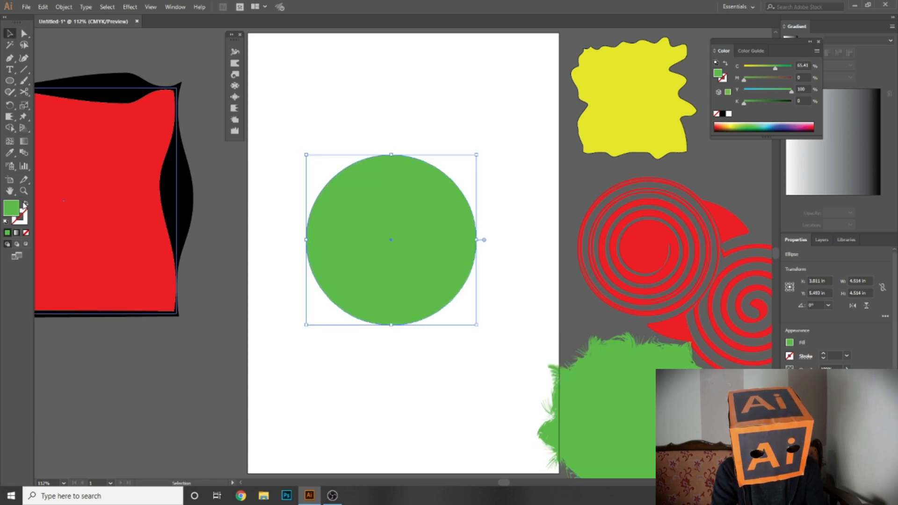
double_click(13, 213)
left_click_drag(350, 118, 352, 149)
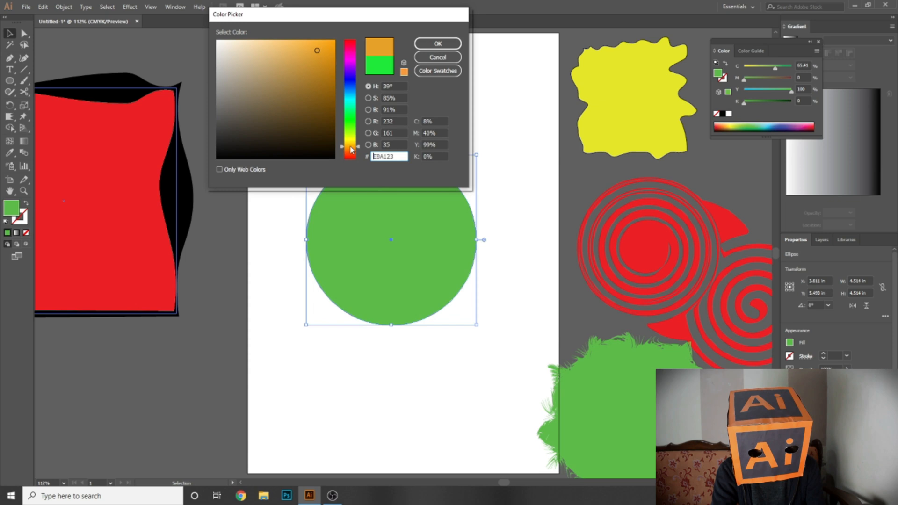
left_click(439, 43)
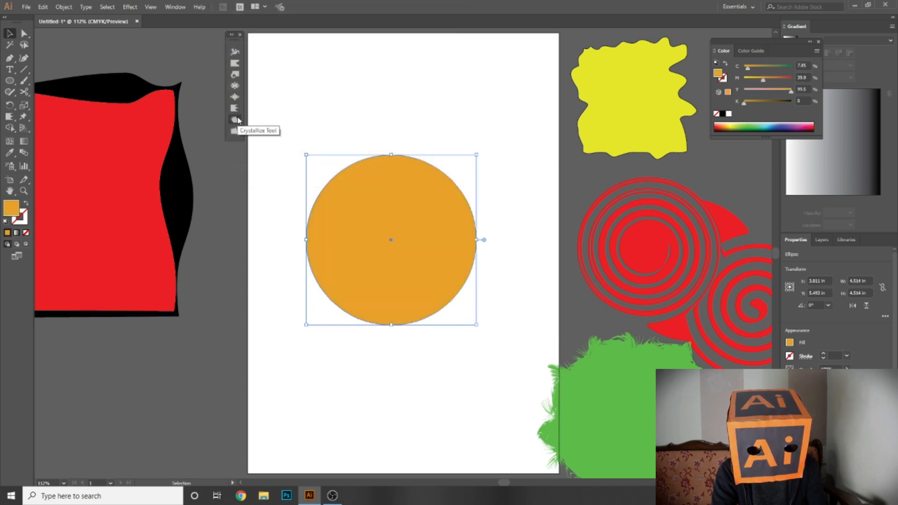
- Pull long spikes outward around the orange circle's outline with the Crystallize tool and move the shape off the artboard's lower-left side
left_click(235, 119)
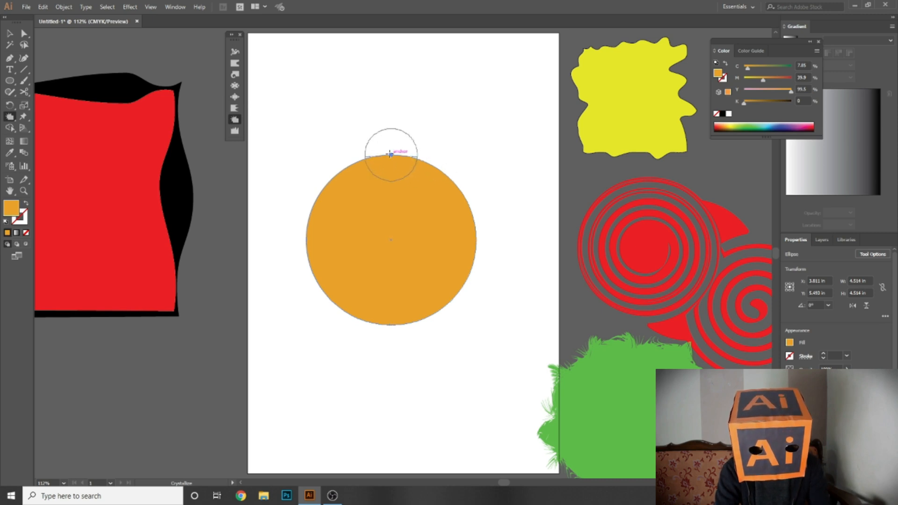
mouse_move(388, 168)
left_mouse_down()
mouse_move(427, 178)
mouse_move(427, 164)
mouse_move(446, 209)
mouse_move(487, 214)
mouse_move(450, 218)
left_mouse_up()
left_click_drag(461, 276, 474, 277)
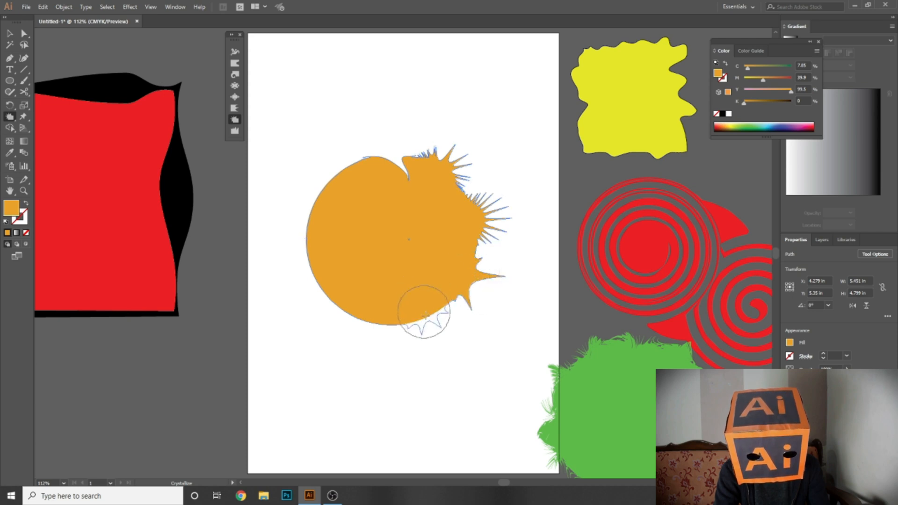
left_click_drag(424, 315, 437, 336)
left_click_drag(324, 281, 308, 328)
left_click_drag(351, 195, 323, 188)
mouse_move(380, 184)
left_mouse_down()
mouse_move(371, 154)
mouse_move(426, 178)
mouse_move(409, 148)
mouse_move(373, 166)
mouse_move(332, 140)
mouse_move(285, 168)
left_mouse_up()
mouse_move(323, 200)
left_mouse_down()
mouse_move(267, 229)
mouse_move(303, 236)
mouse_move(278, 260)
mouse_move(320, 275)
mouse_move(282, 302)
left_mouse_up()
mouse_move(361, 291)
left_mouse_down()
mouse_move(350, 327)
mouse_move(356, 344)
mouse_move(386, 327)
mouse_move(398, 359)
left_mouse_up()
left_click_drag(401, 285, 466, 356)
left_click_drag(427, 275, 502, 297)
left_click_drag(445, 251, 509, 246)
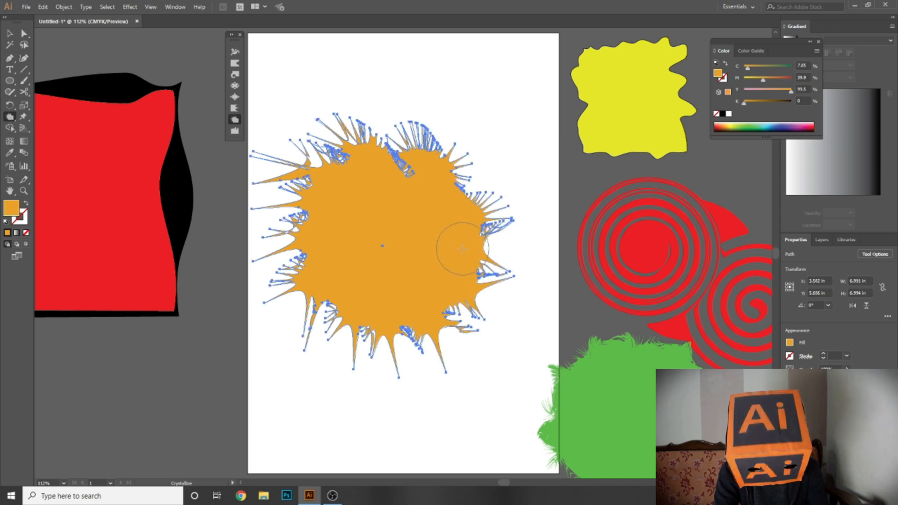
key("v")
left_click_drag(425, 243, 154, 373)
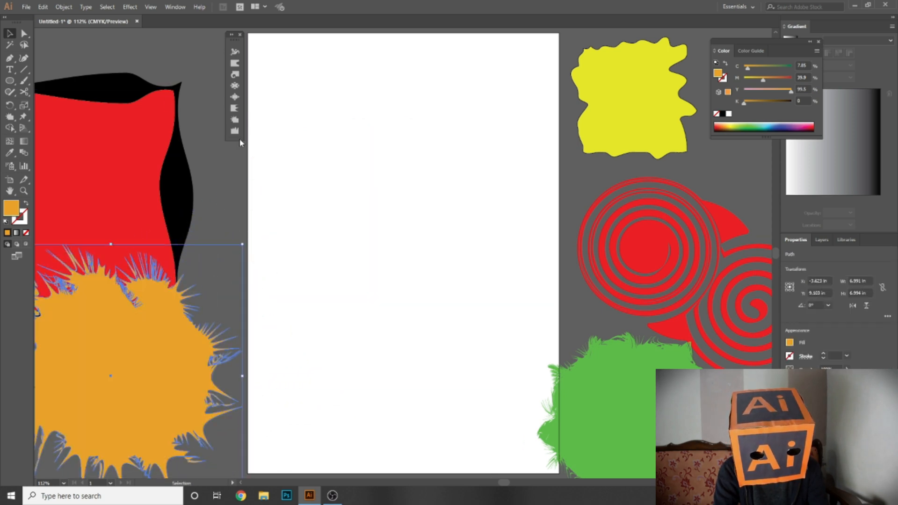
- Draw a circle about 5.5 in across on the upper part of the artboard and fill it with light blue
left_click(10, 80)
key("ctrl+shift+a")
left_click_drag(335, 103, 474, 310)
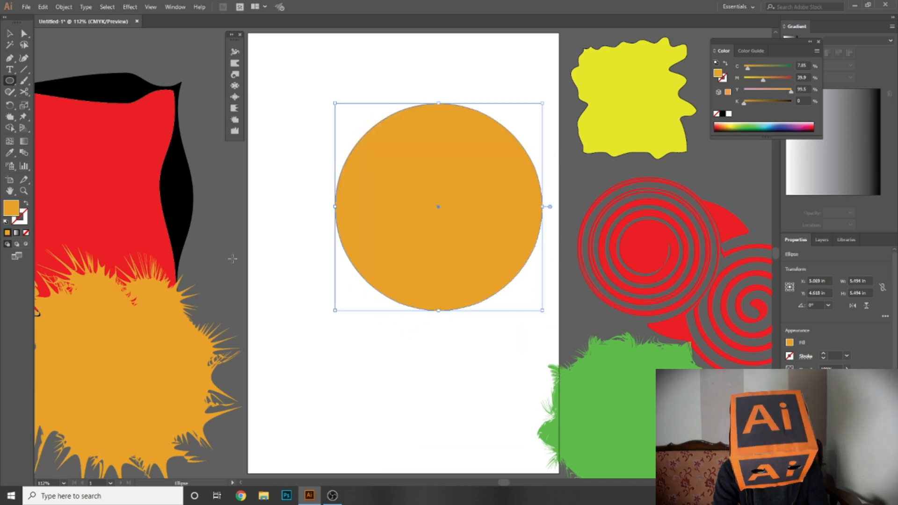
double_click(10, 204)
left_click_drag(357, 135, 353, 96)
left_click(429, 44)
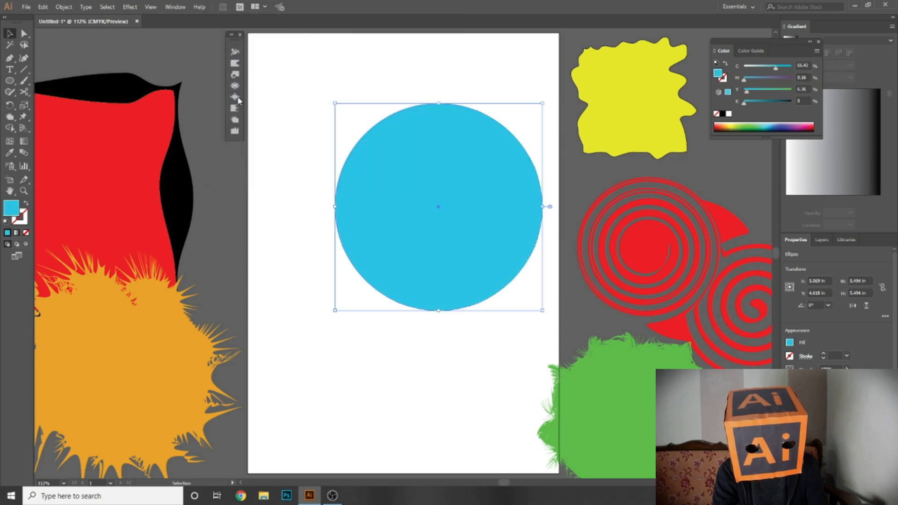
- Roughen the blue circle's whole outline into small jagged waves with the Wrinkle tool and deselect the shape
left_click(235, 131)
mouse_move(411, 79)
left_mouse_down()
mouse_move(378, 125)
mouse_move(339, 114)
mouse_move(363, 165)
left_mouse_up()
mouse_move(340, 217)
left_mouse_down()
mouse_move(338, 226)
mouse_move(344, 206)
left_mouse_up()
mouse_move(324, 160)
left_mouse_down()
mouse_move(346, 183)
mouse_move(331, 199)
mouse_move(319, 186)
mouse_move(319, 174)
mouse_move(357, 196)
mouse_move(334, 167)
mouse_move(327, 174)
mouse_move(346, 184)
mouse_move(343, 202)
mouse_move(384, 208)
mouse_move(423, 278)
mouse_move(371, 313)
mouse_move(368, 326)
mouse_move(391, 296)
mouse_move(501, 313)
mouse_move(492, 306)
mouse_move(518, 274)
left_mouse_up()
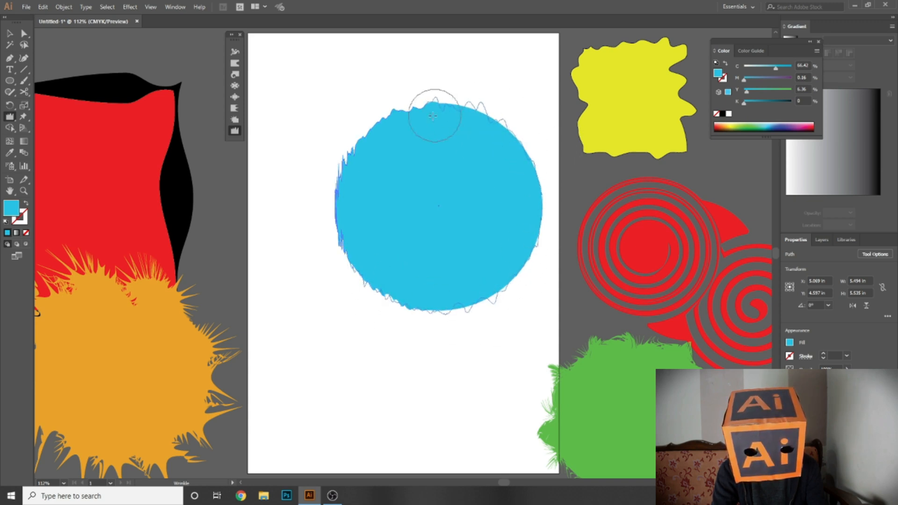
mouse_move(534, 221)
left_mouse_down()
mouse_move(537, 199)
mouse_move(531, 304)
mouse_move(514, 292)
mouse_move(507, 267)
mouse_move(436, 290)
mouse_move(384, 280)
mouse_move(341, 218)
mouse_move(338, 234)
mouse_move(345, 179)
mouse_move(393, 143)
mouse_move(433, 96)
mouse_move(526, 123)
mouse_move(521, 161)
mouse_move(556, 218)
left_mouse_up()
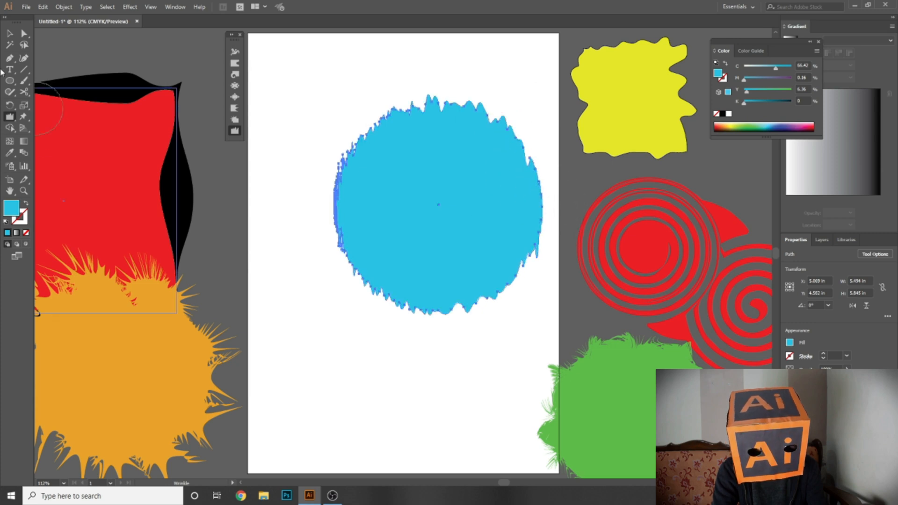
left_click(10, 33)
left_click(261, 231)
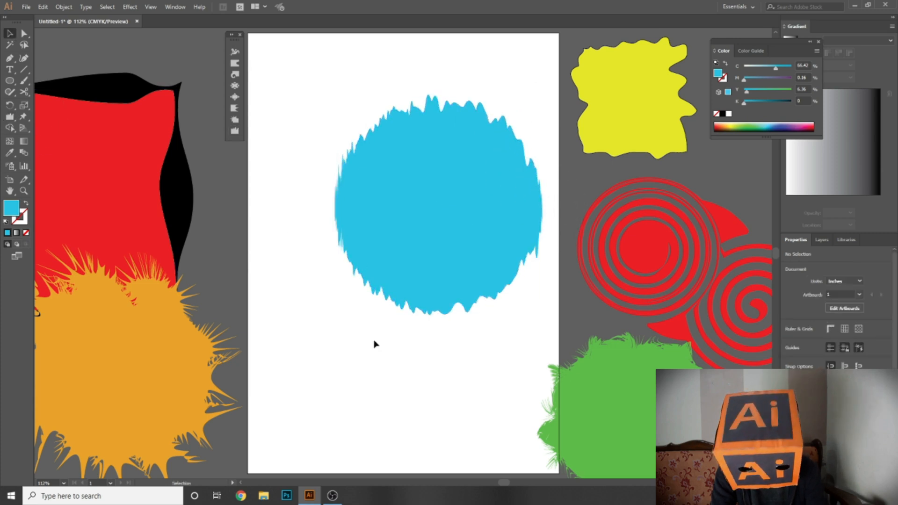
scroll(406, 269, "up", 1)
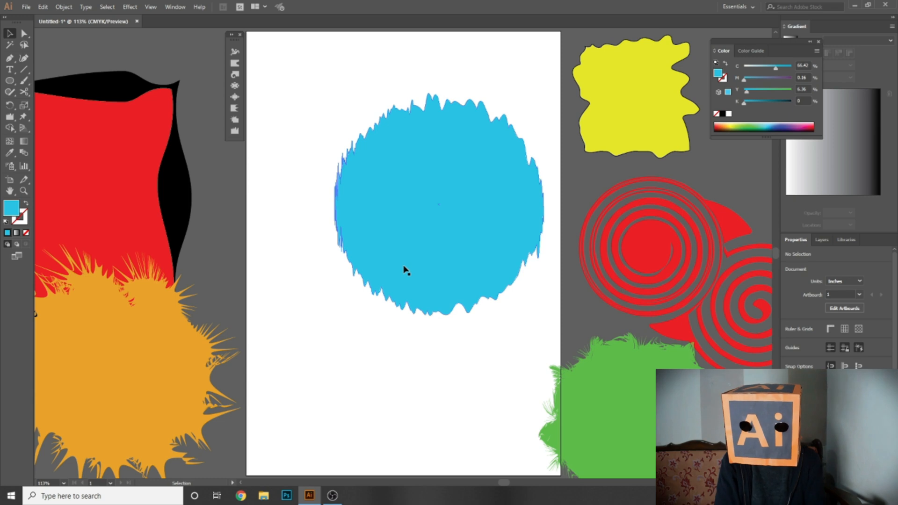